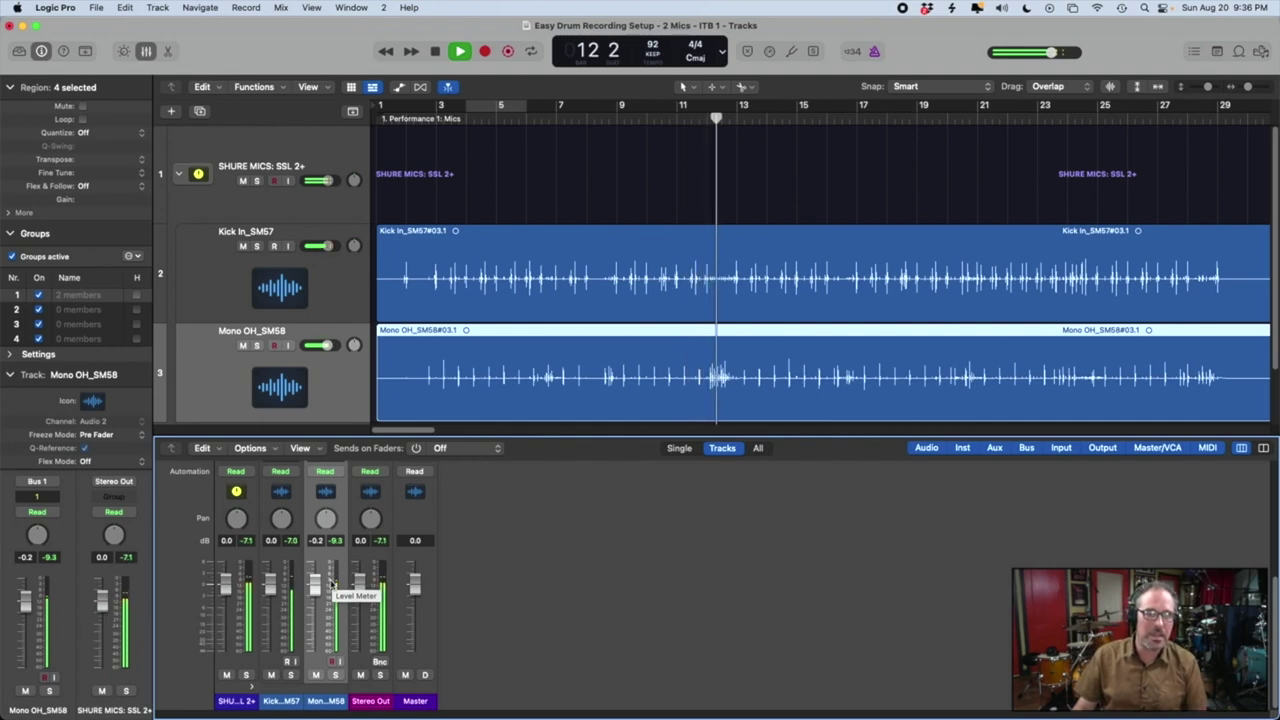
- Stop playback and place the playhead on the first peak of the Kick In_SM57 hit just before position 3 3 3
key(space)
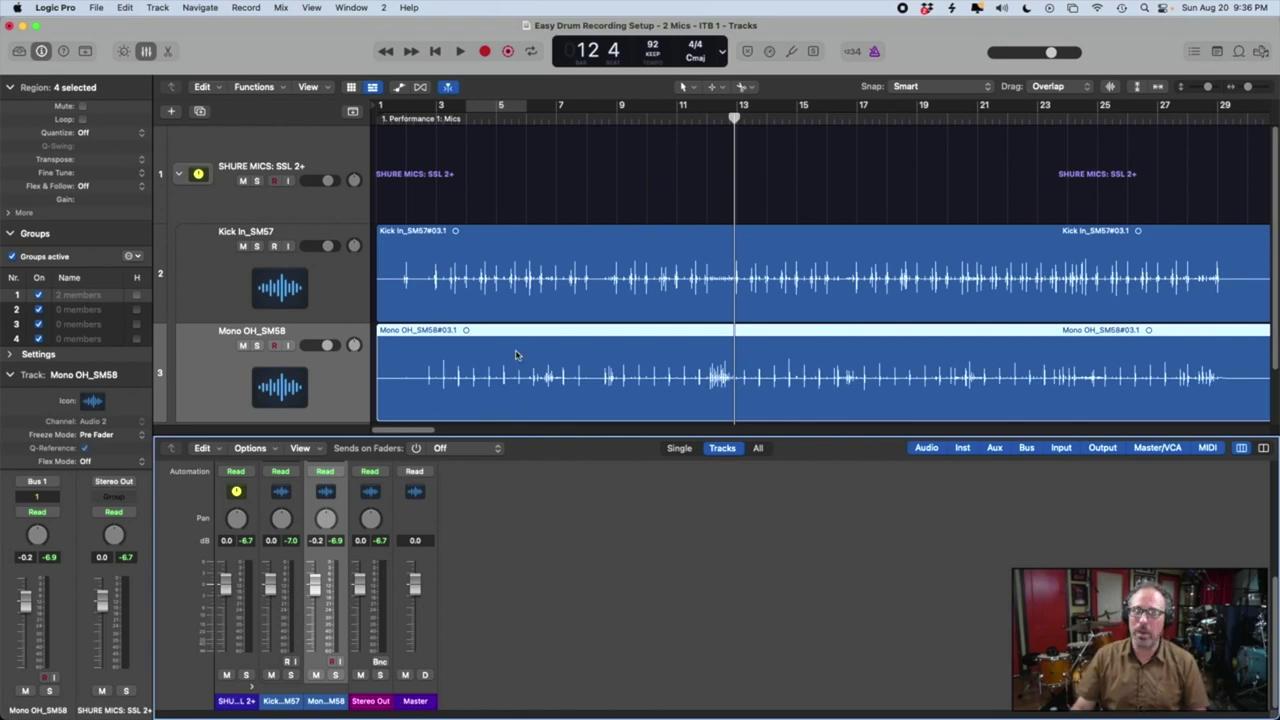
mouse_move(476, 393)
mouse_down()
mouse_move(417, 241)
mouse_move(449, 248)
mouse_up()
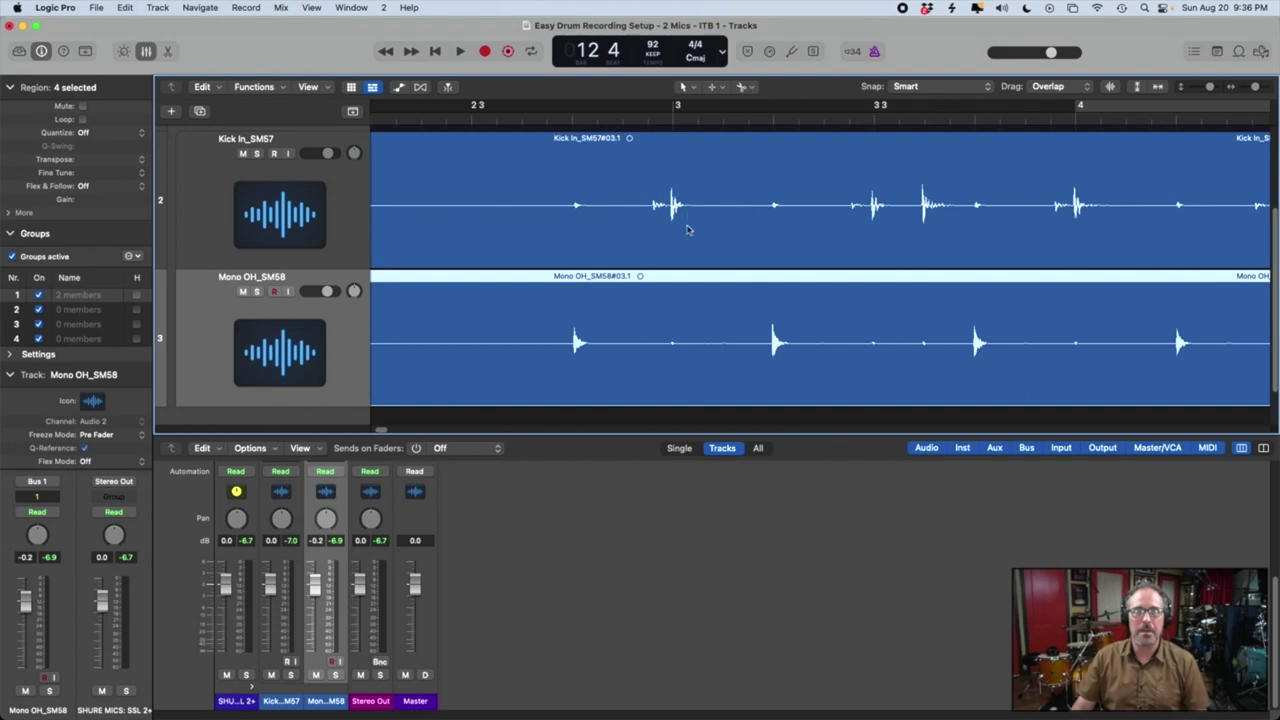
click(870, 122)
key(z)
drag(663, 120, 723, 118)
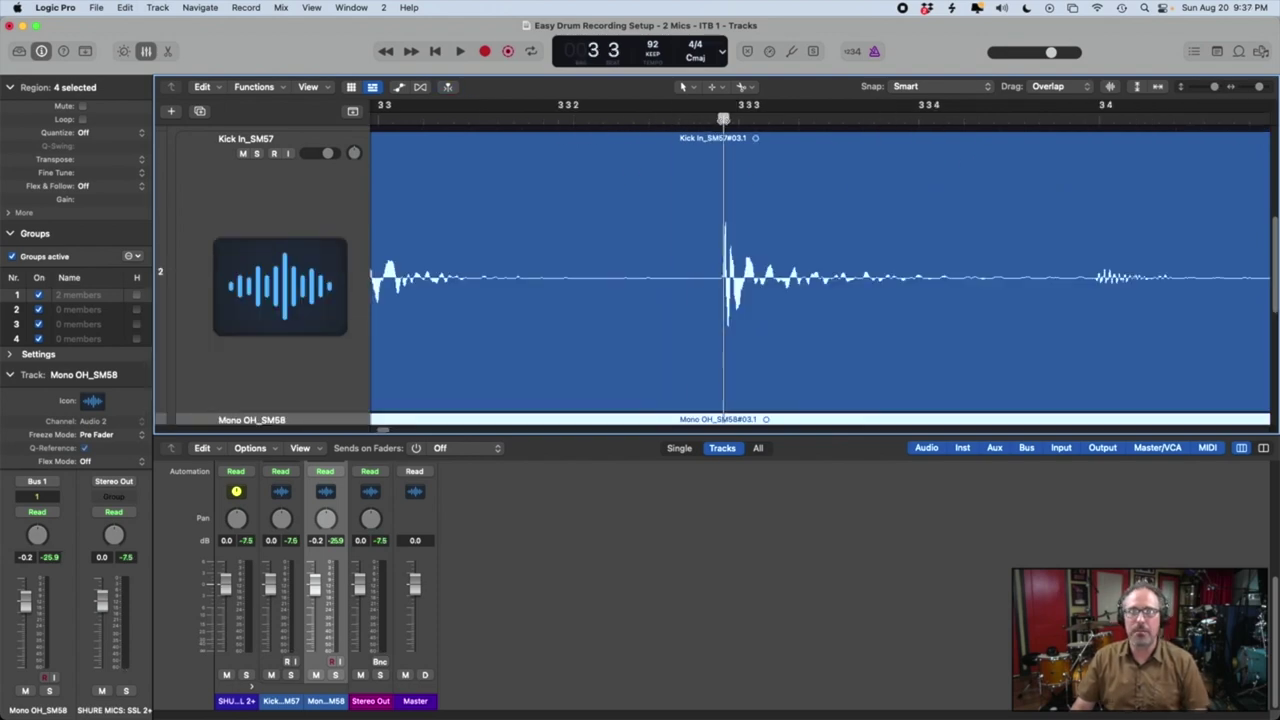
drag(883, 354, 680, 202)
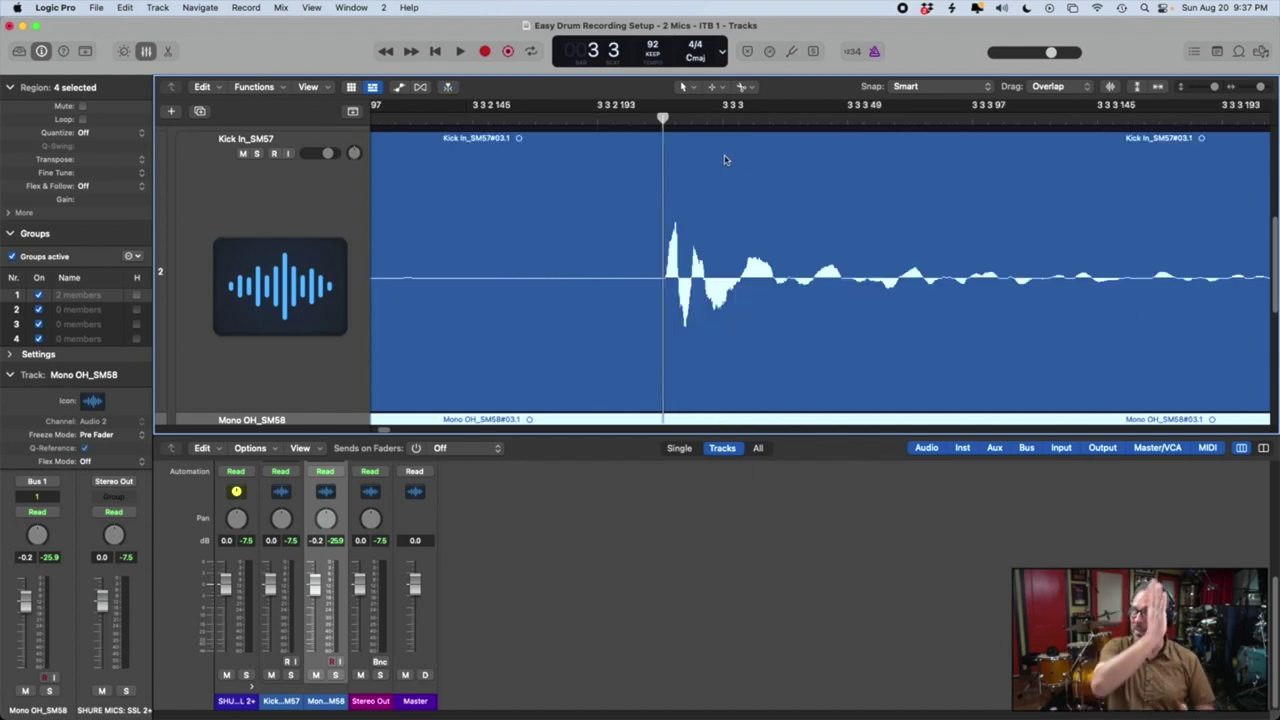
drag(663, 118, 674, 118)
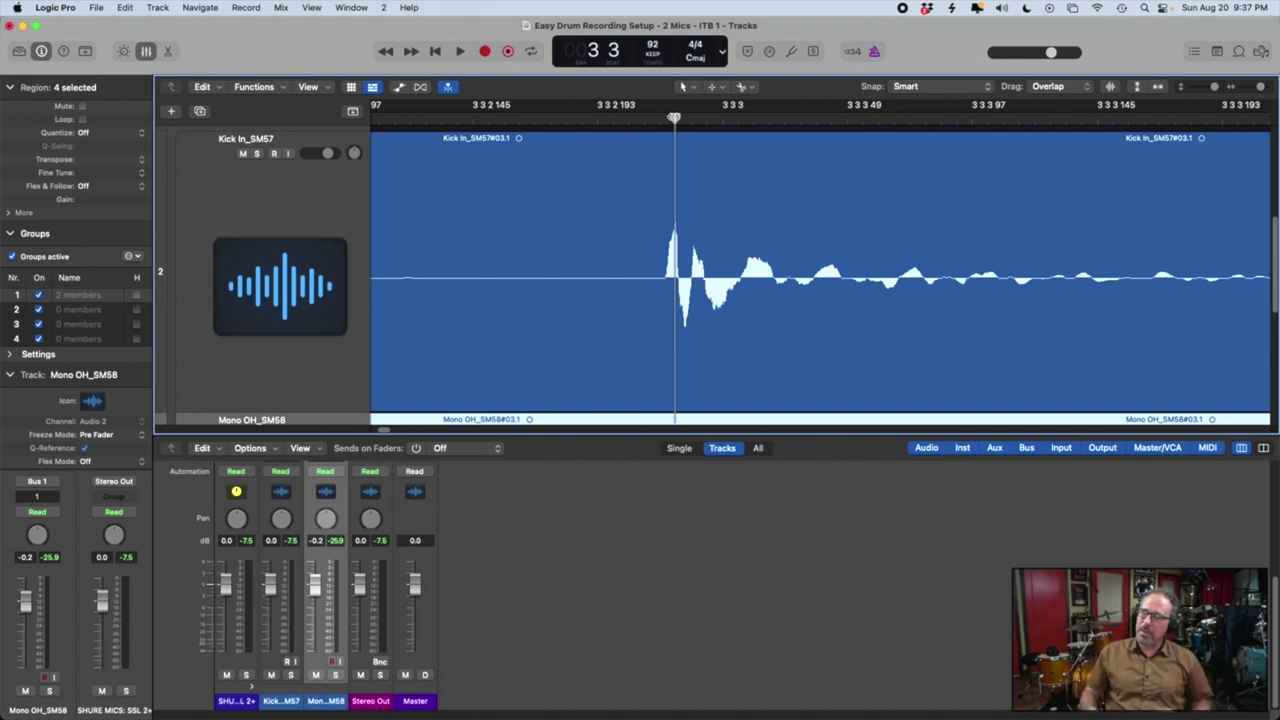
drag(674, 118, 677, 118)
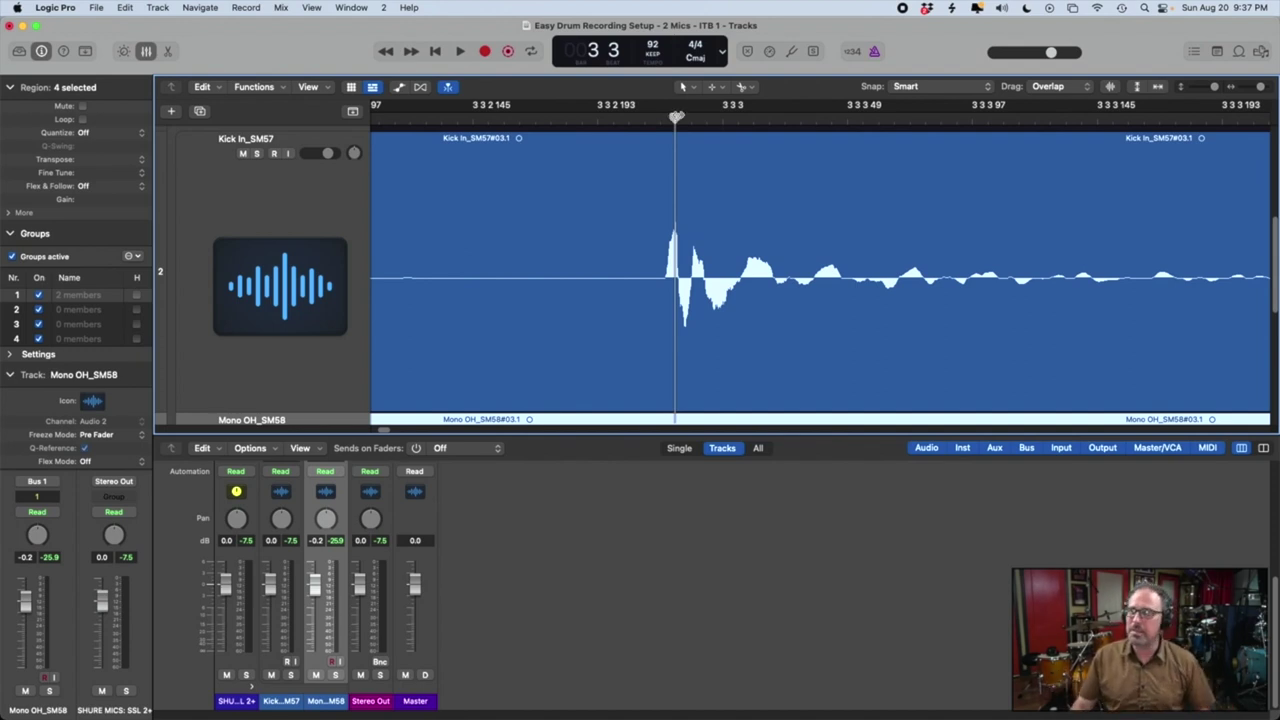
- Compare the Mono OH_SM58 waveform with the Kick In_SM57 waveform at the playhead, magnified around the same hit
scroll(690, 133, down, 4)
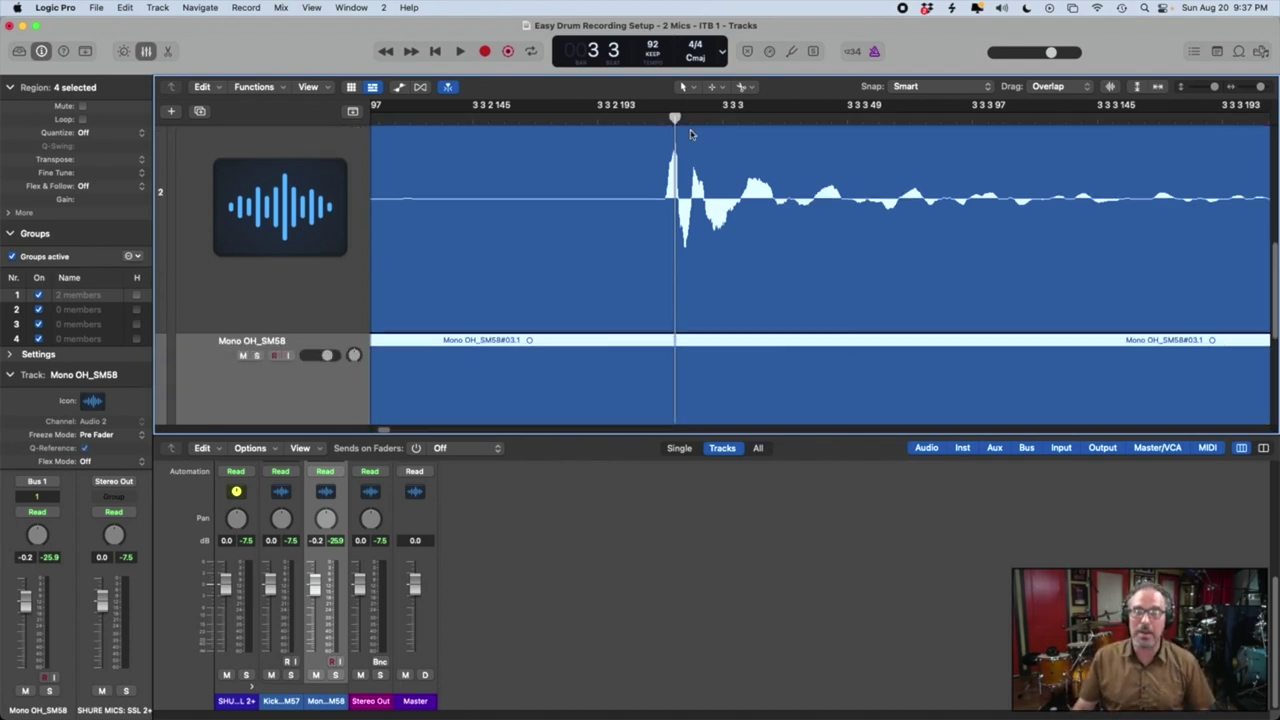
scroll(690, 133, down, 5)
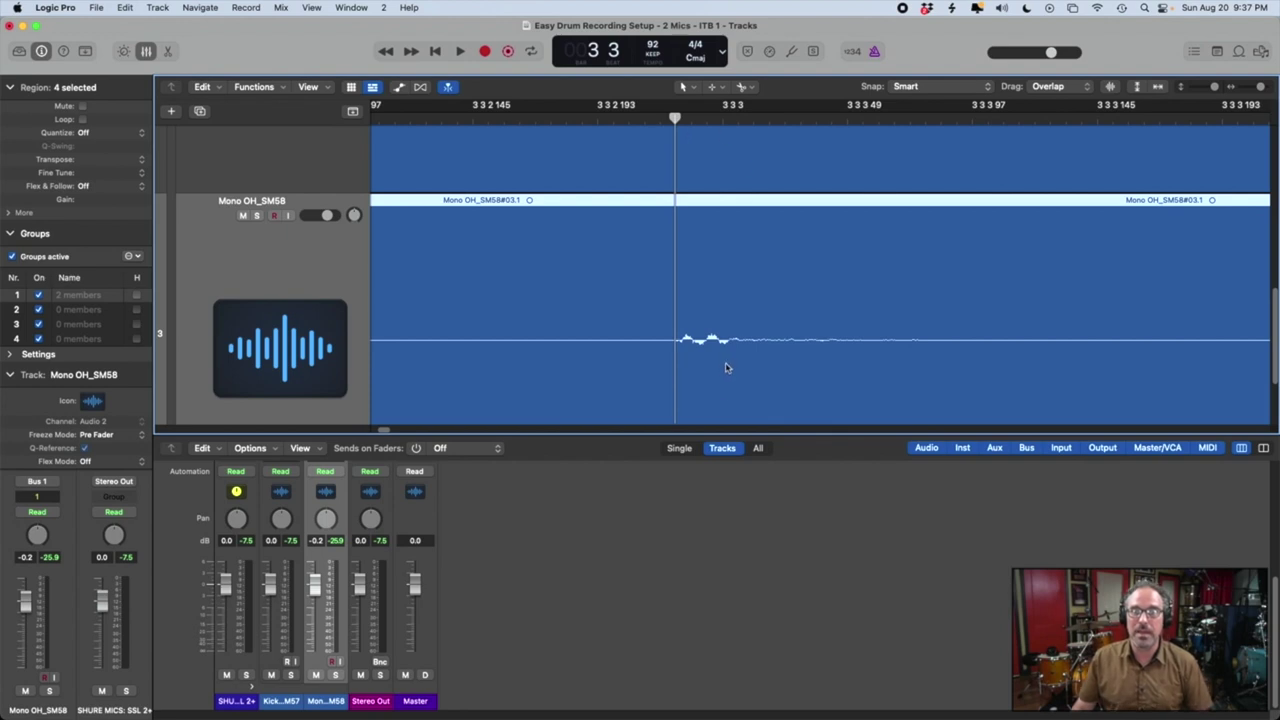
scroll(717, 291, up, 3)
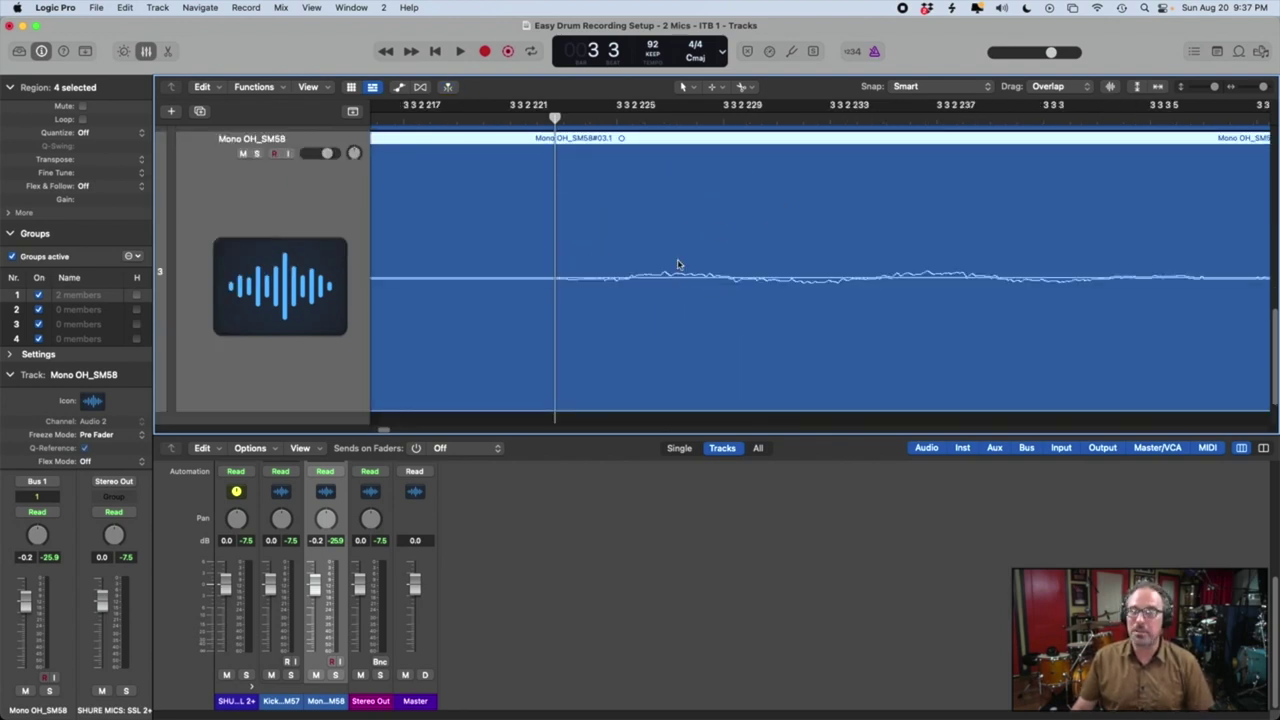
scroll(670, 268, up, 2)
scroll(670, 271, up, 5)
scroll(672, 269, down, 5)
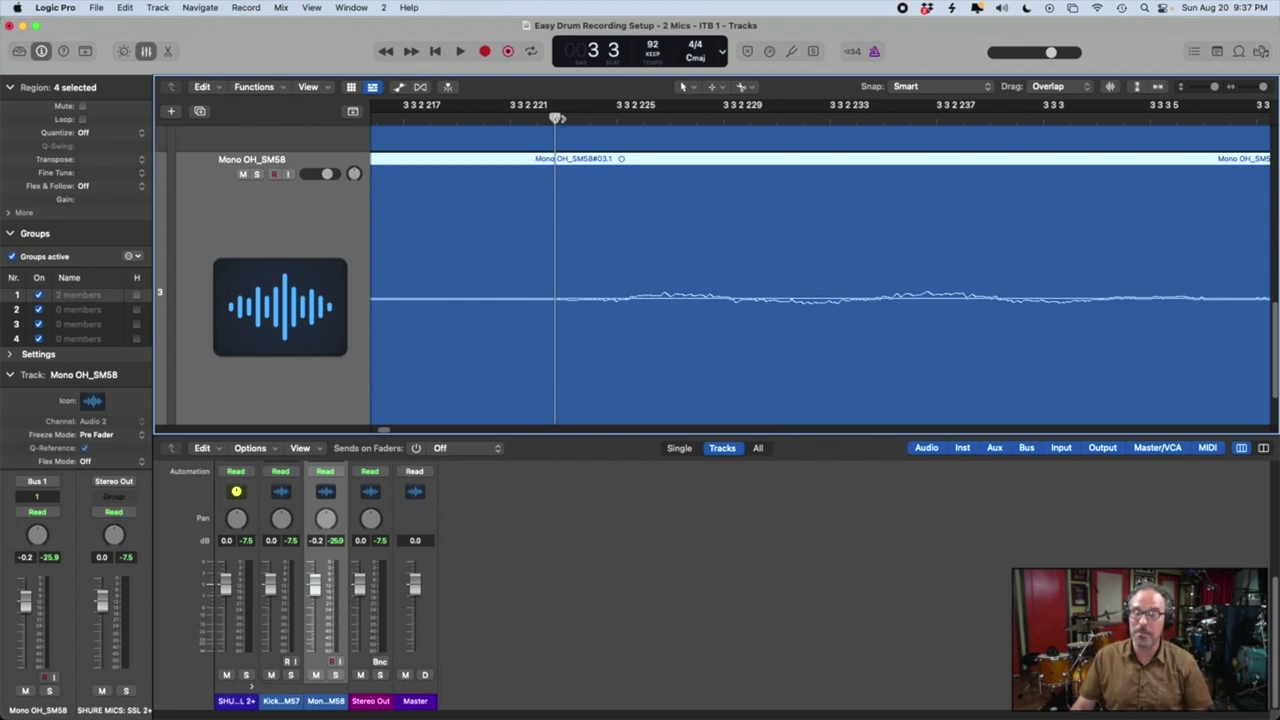
scroll(720, 272, up, 4)
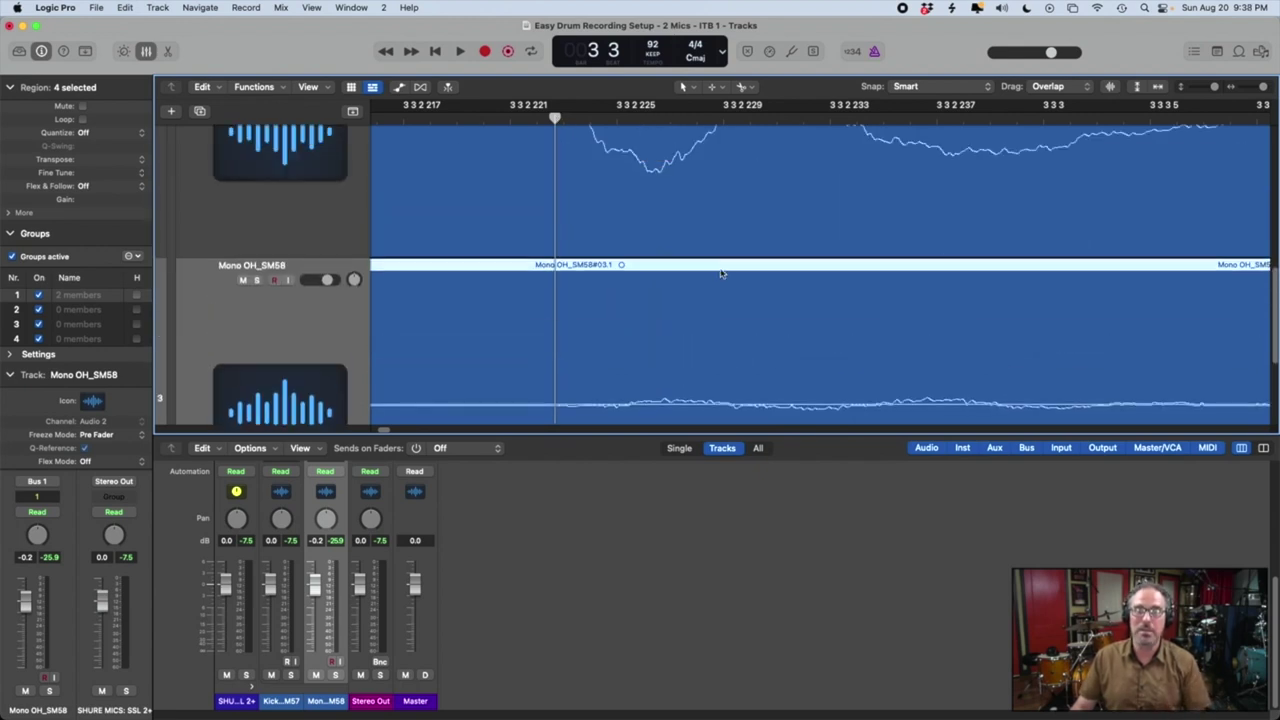
scroll(721, 272, up, 3)
- Use the playhead to compare the kick's first trough with the peak and trough of the Mono OH_SM58 waveform
click(652, 121)
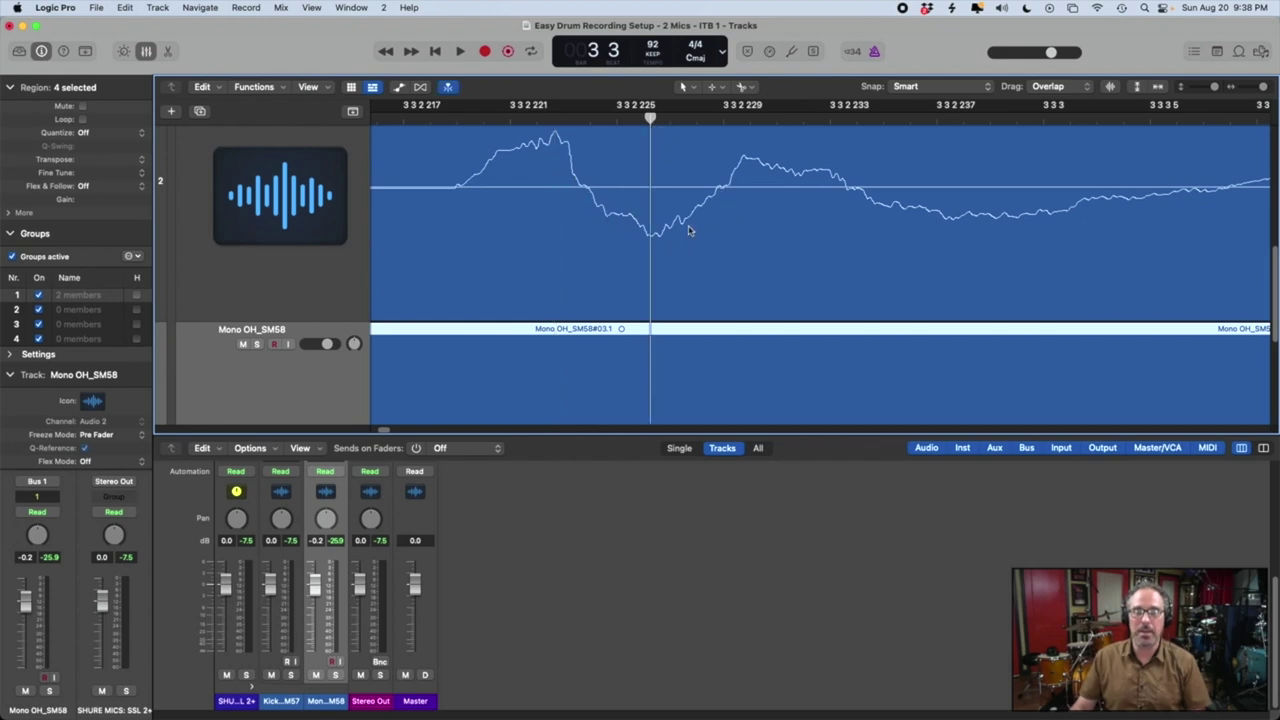
scroll(689, 231, down, 3)
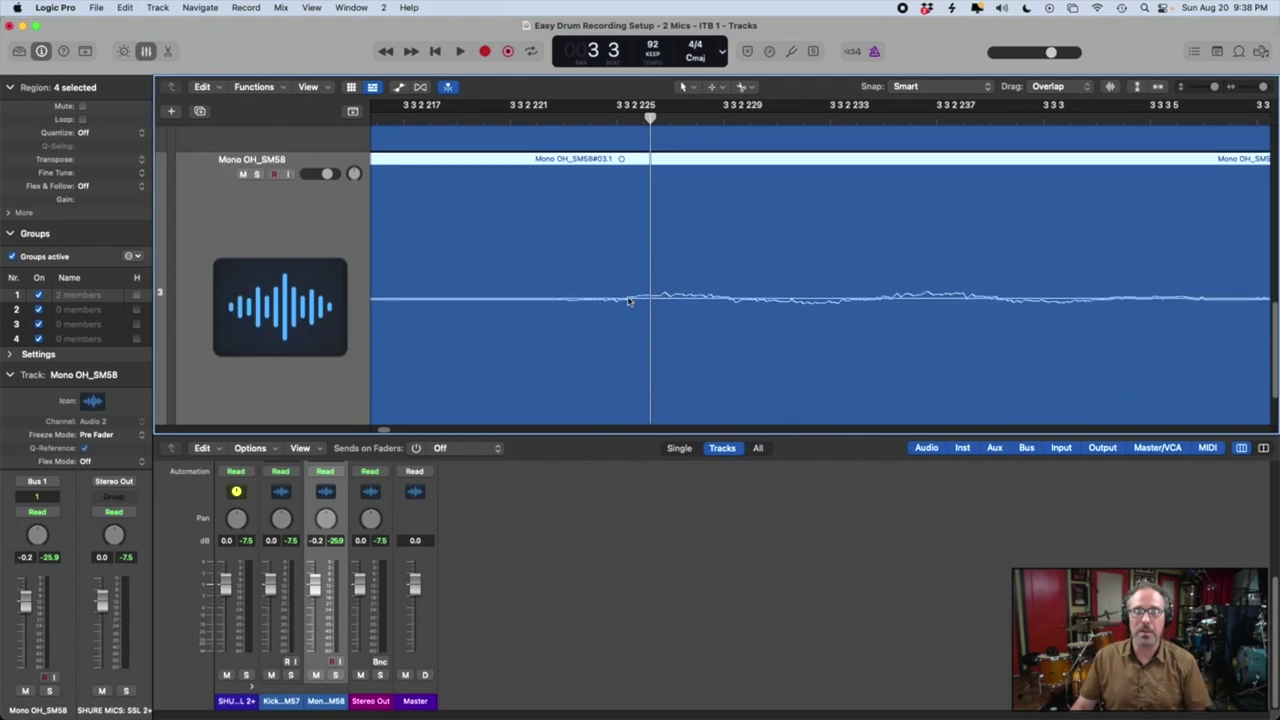
click(807, 119)
click(812, 119)
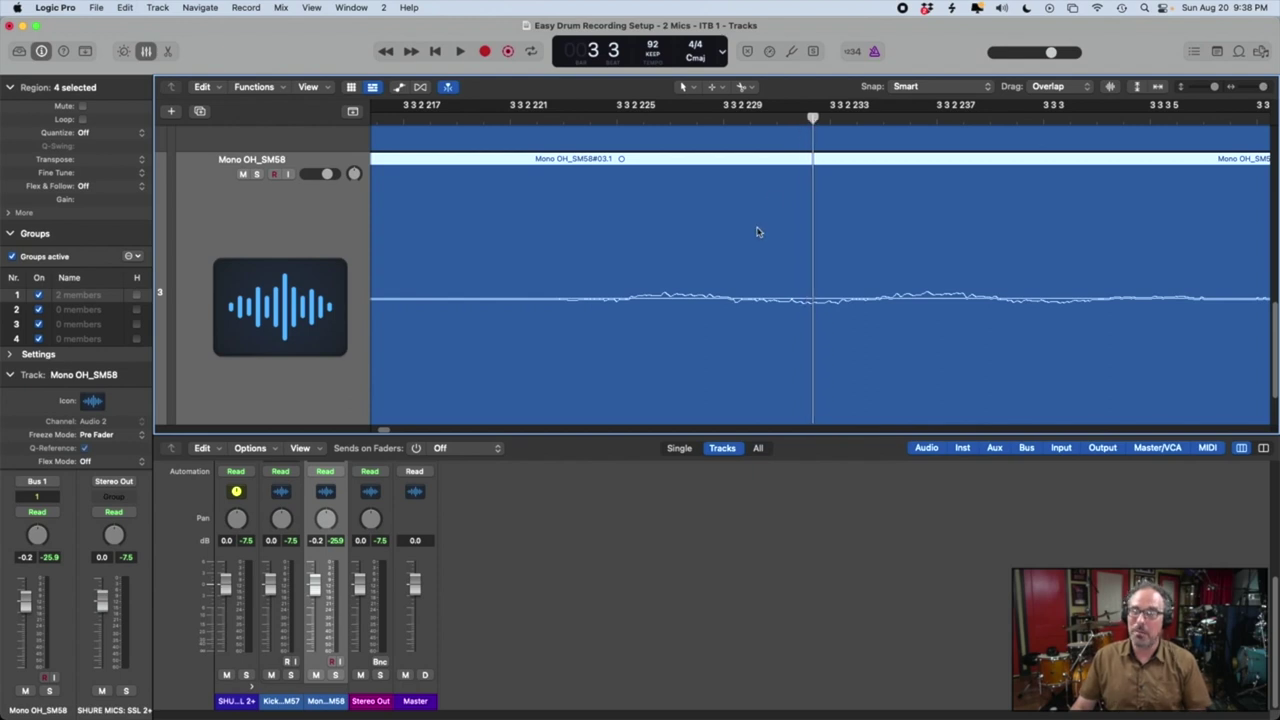
drag(813, 119, 666, 119)
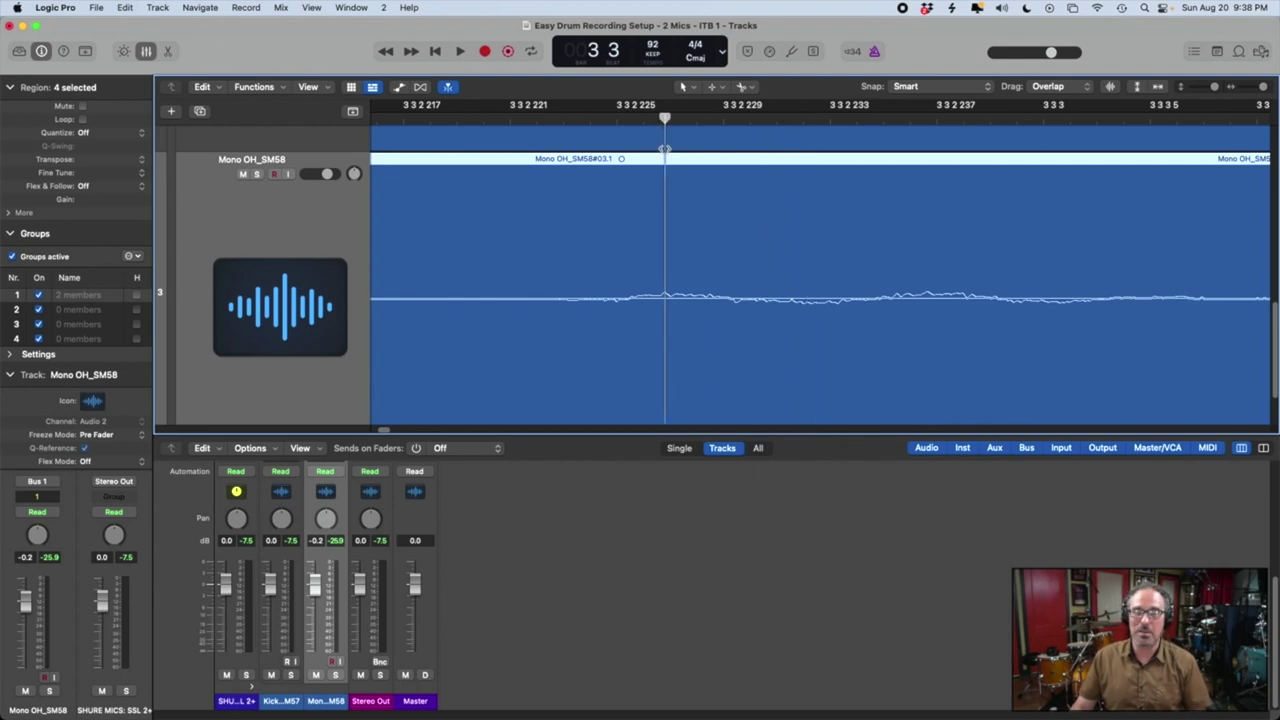
scroll(685, 196, up, 2)
scroll(685, 196, up, 4)
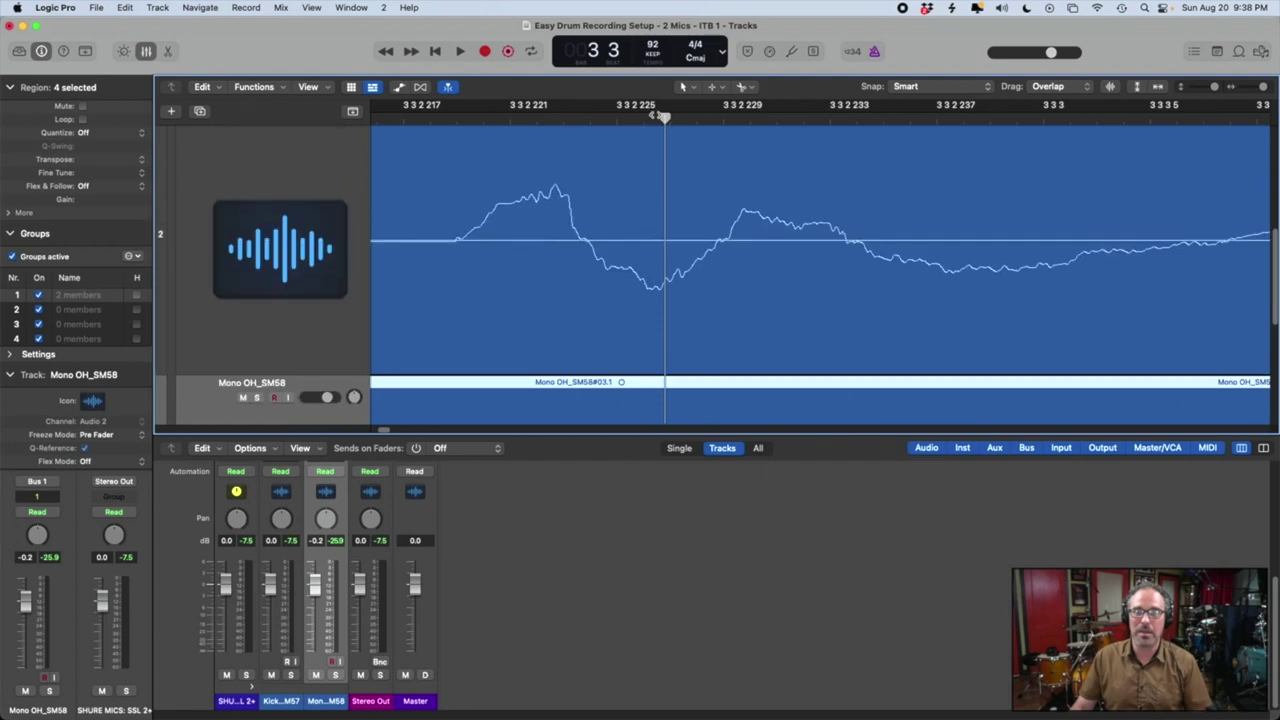
drag(665, 119, 655, 119)
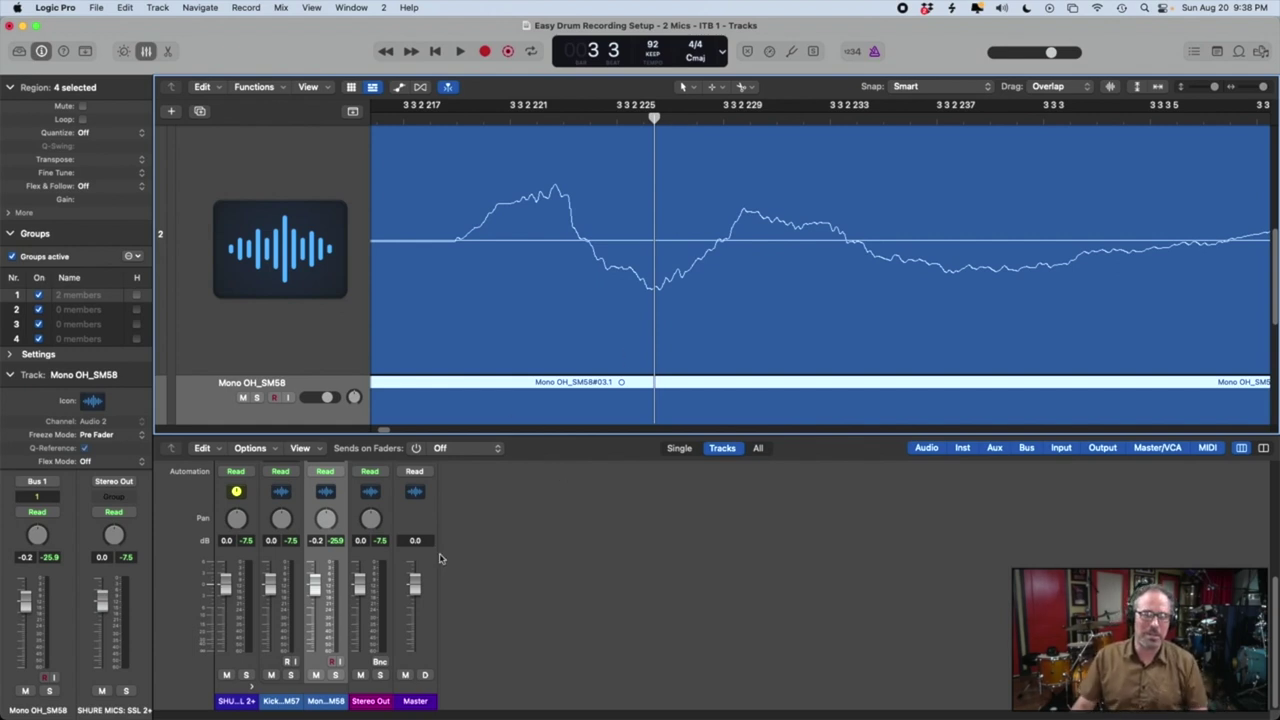
- Turn on Phase Invert in the Gain plug-in of the Kick In_SM57 channel during playback and stop playback
scroll(424, 548, up, 5)
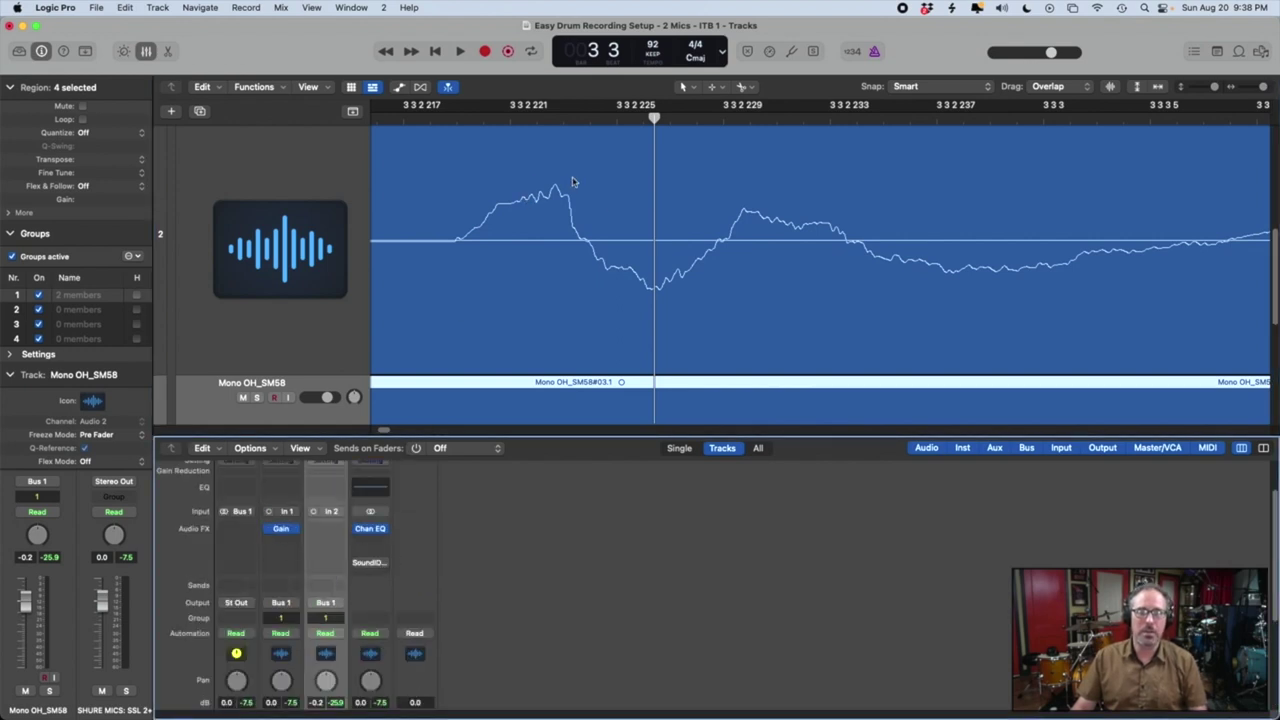
scroll(600, 214, down, 3)
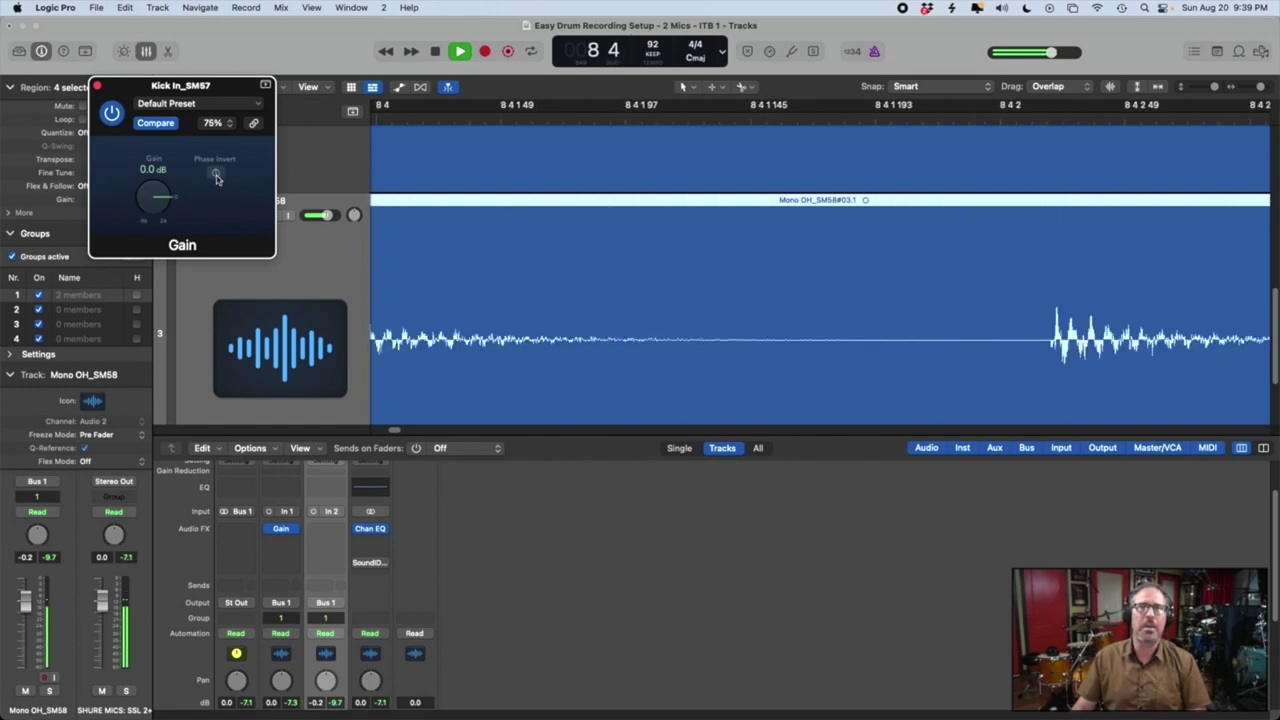
click(216, 175)
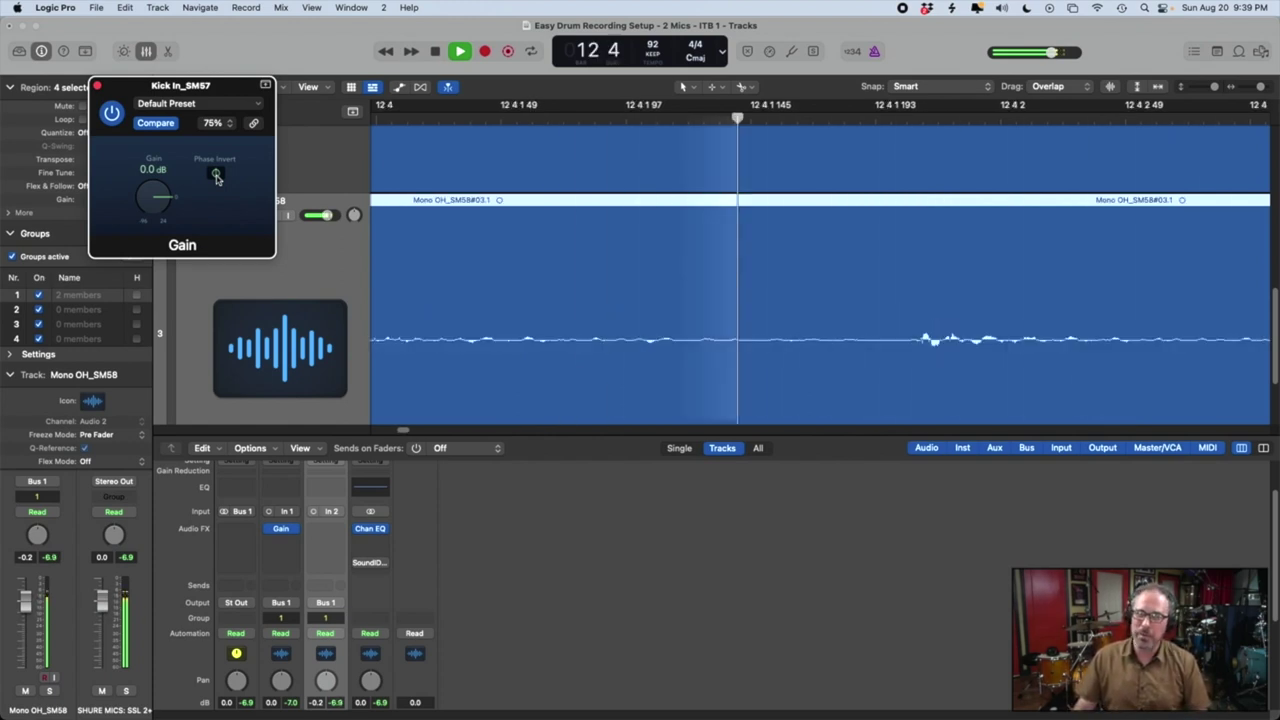
key(space)
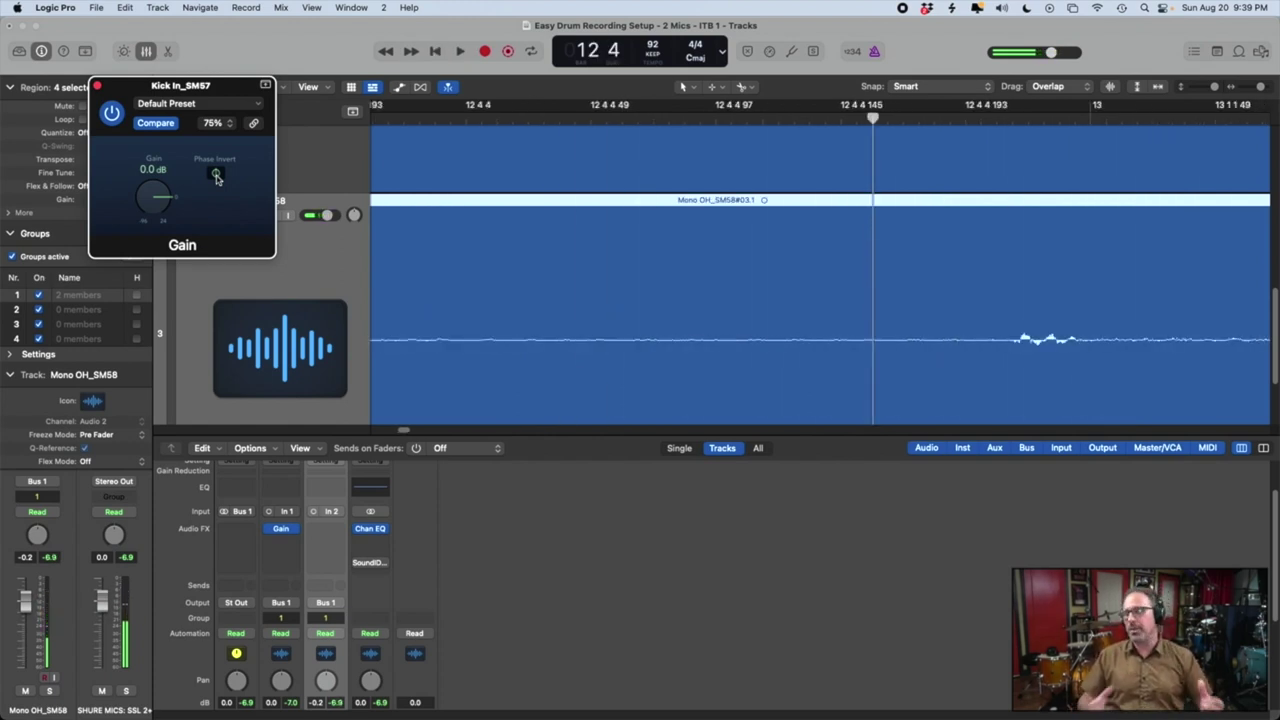
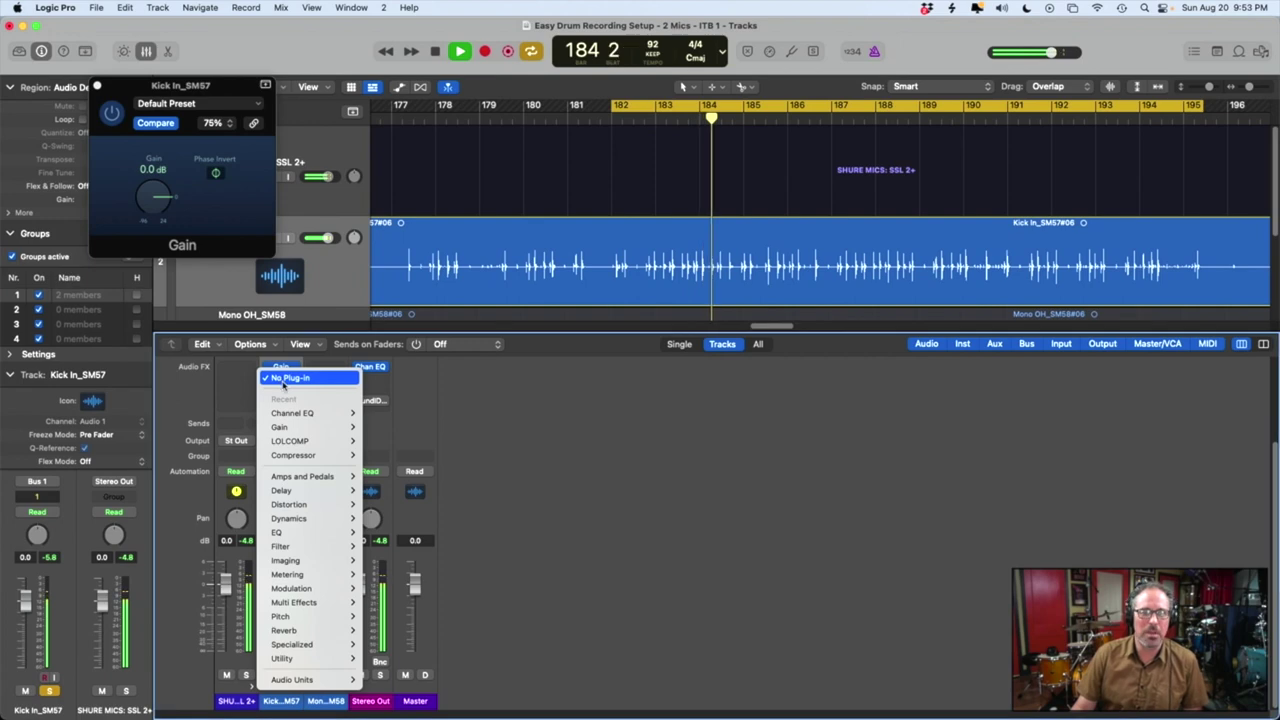
- Insert a Channel EQ after Gain on the Kick In_SM57 channel and load the Clean Up Kick drum preset
mouse_move(300, 413)
click(375, 413)
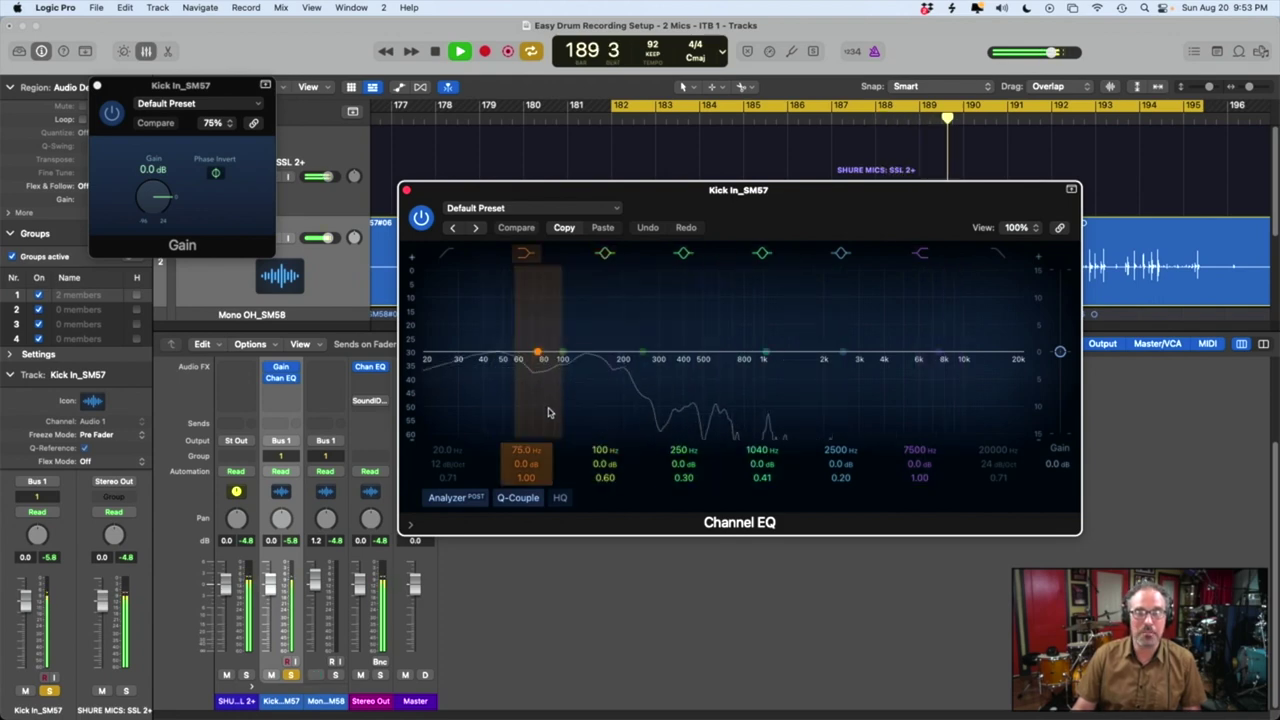
click(583, 210)
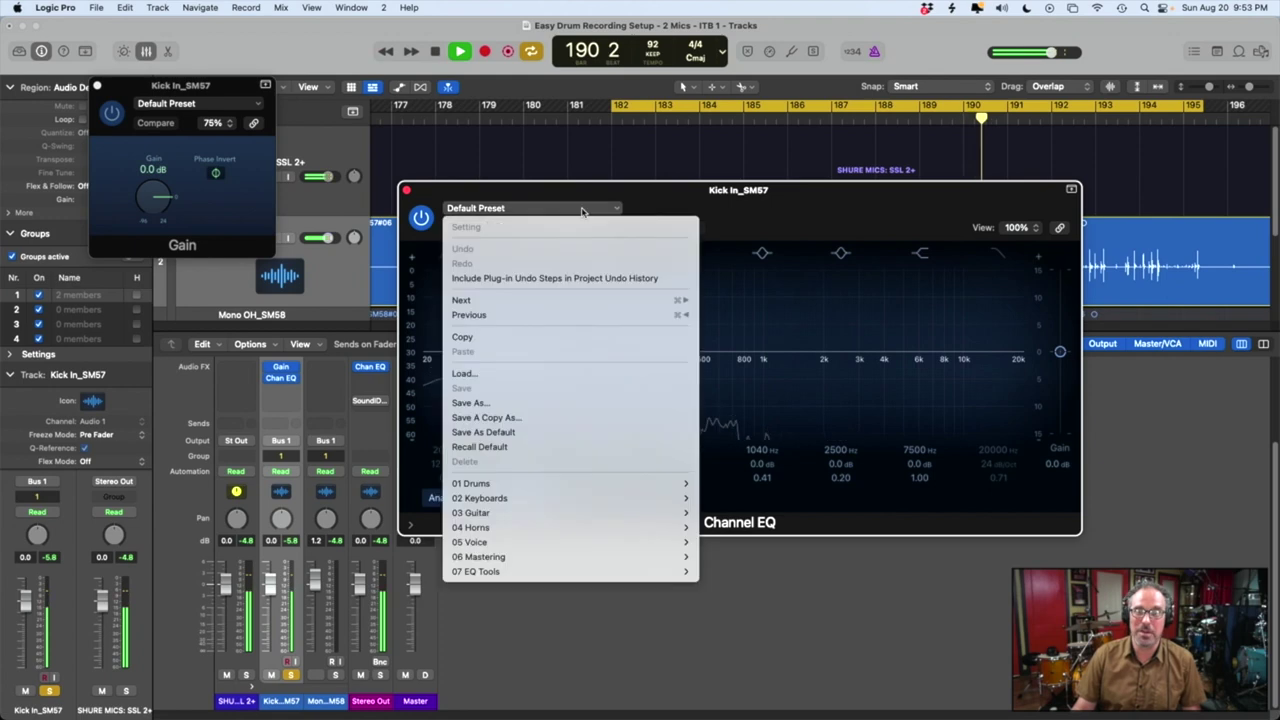
mouse_move(620, 484)
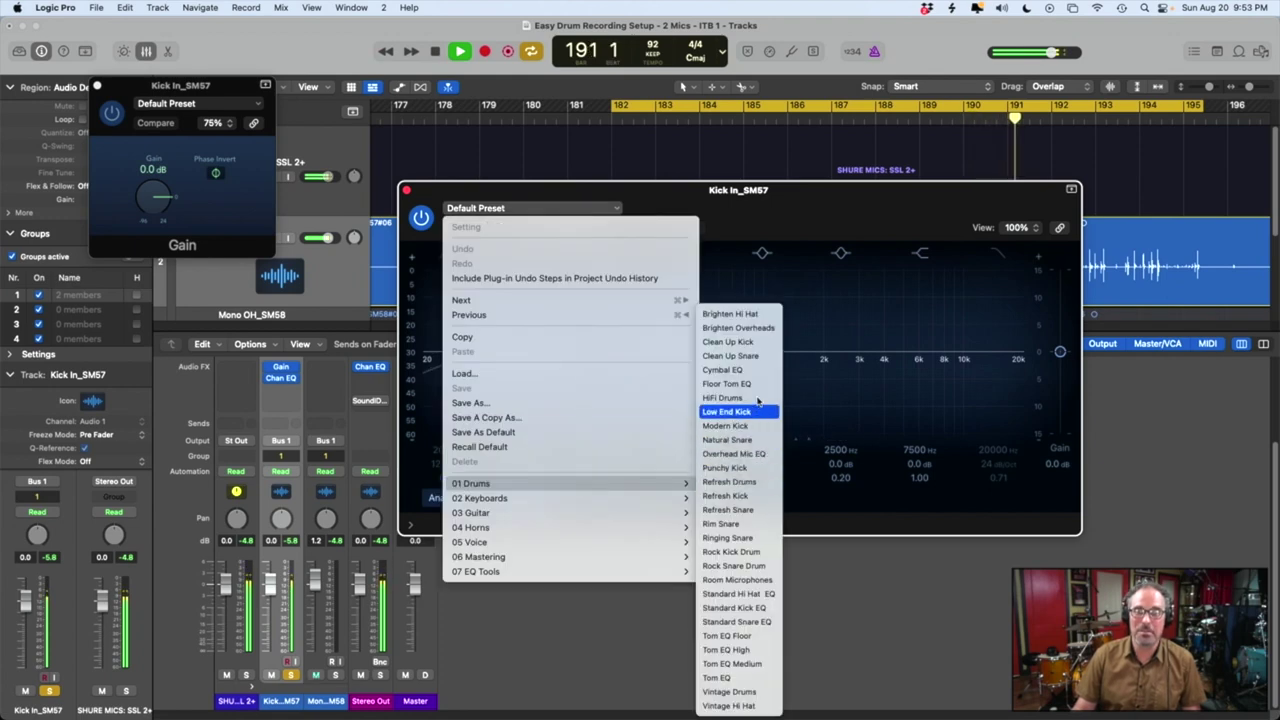
click(755, 343)
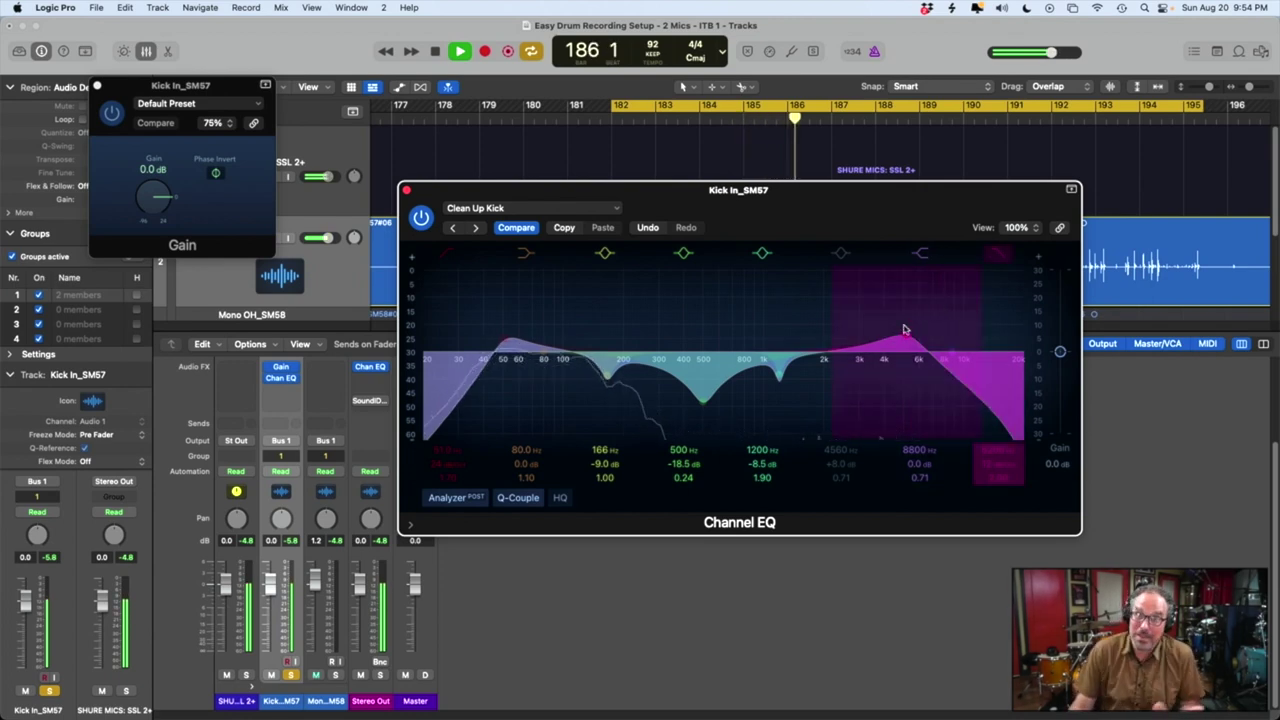
- Bypass and re-enable the kick's Channel EQ to compare the sound, and try the Punchy Kick drum preset
click(421, 218)
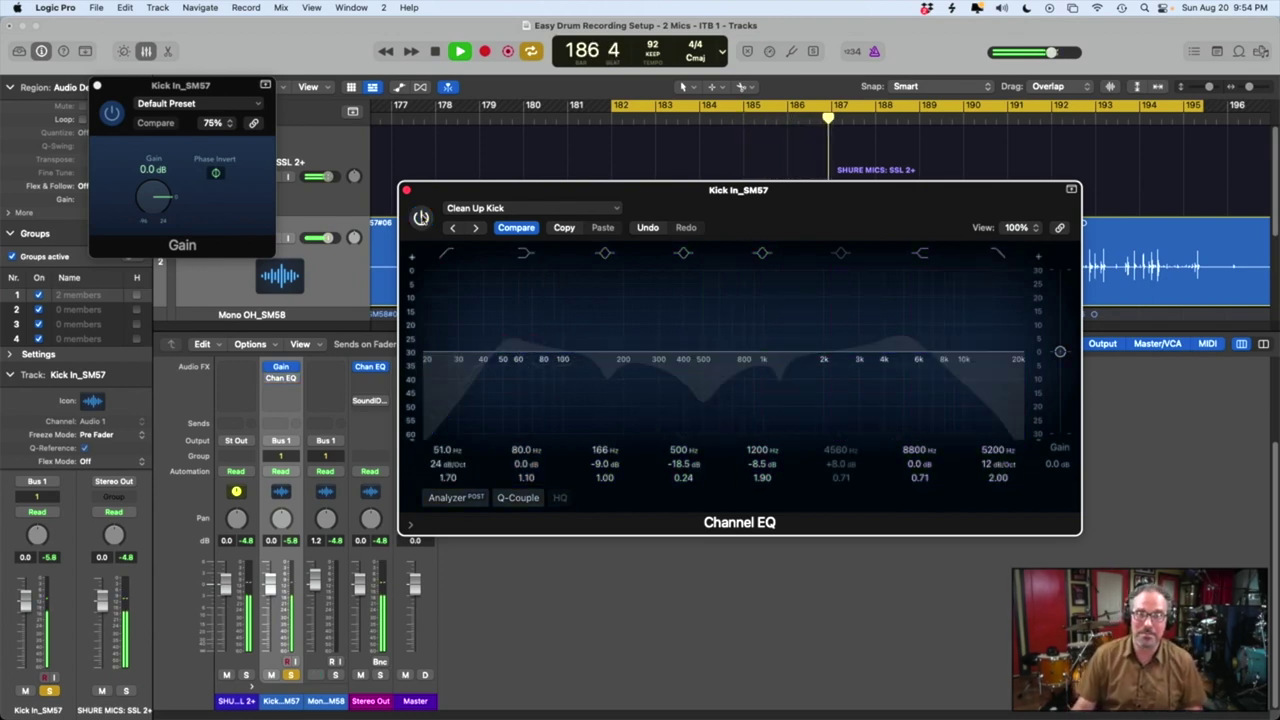
click(421, 218)
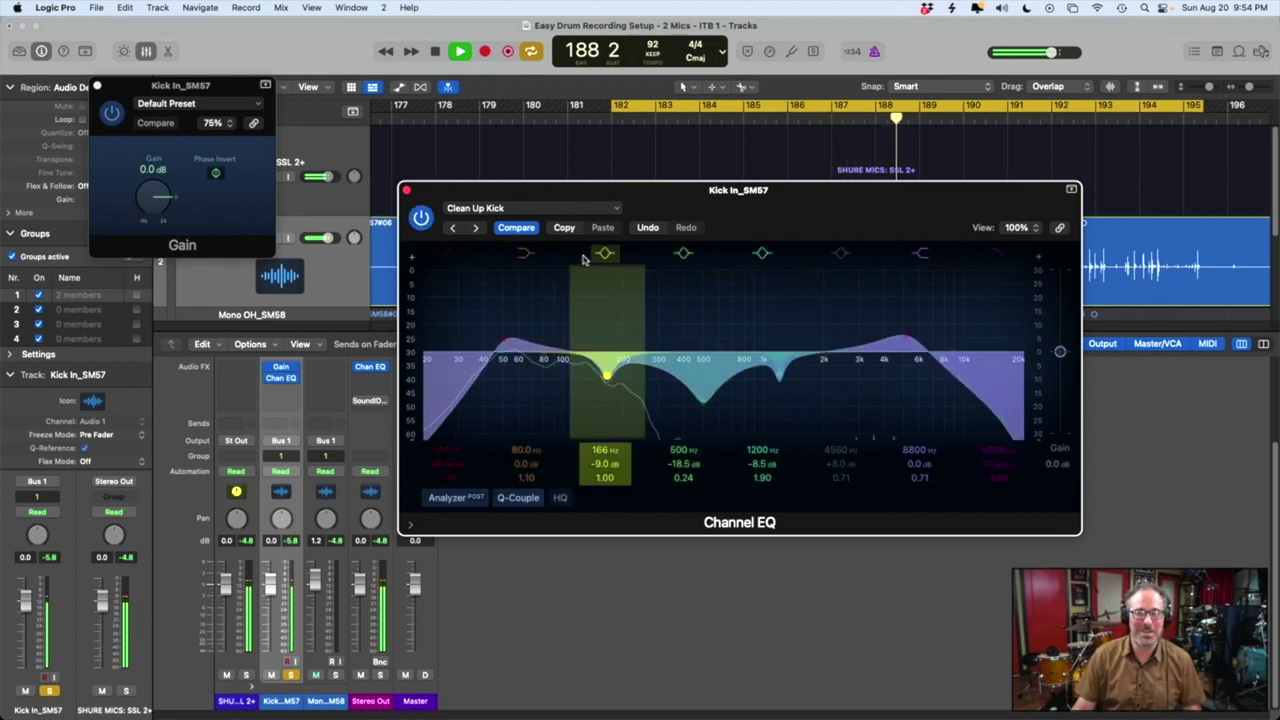
click(552, 210)
mouse_move(613, 483)
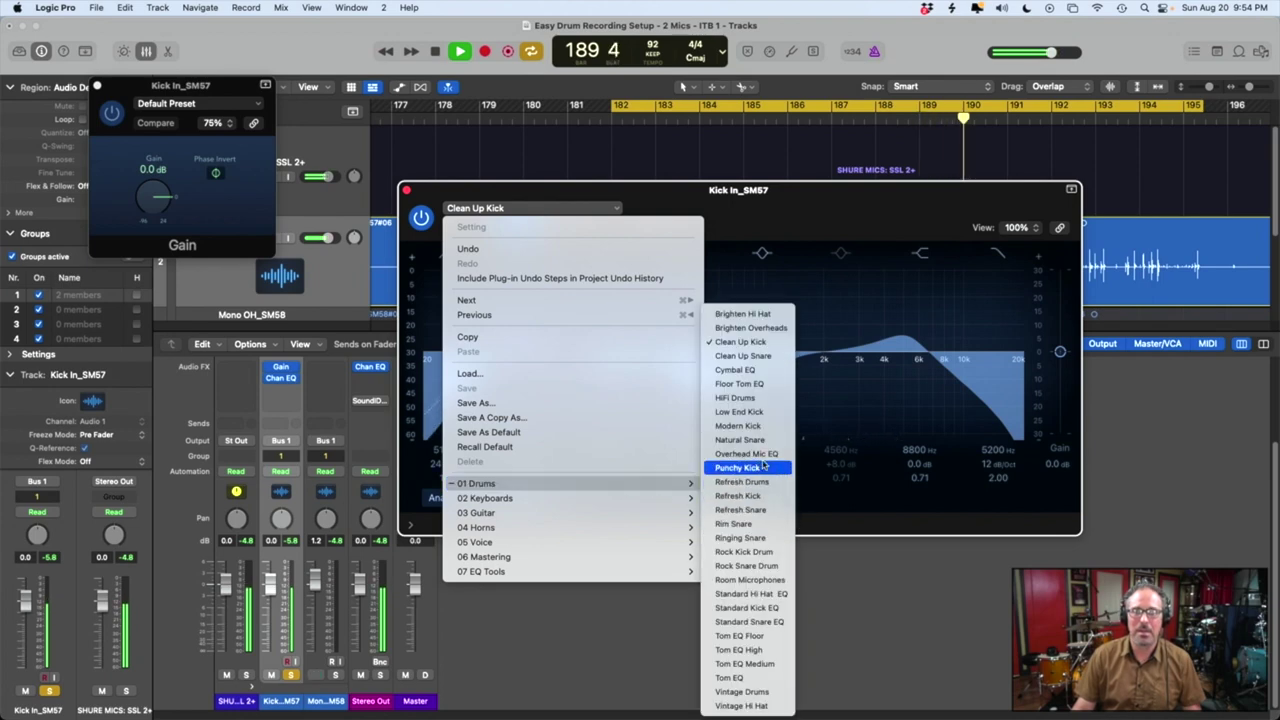
click(764, 468)
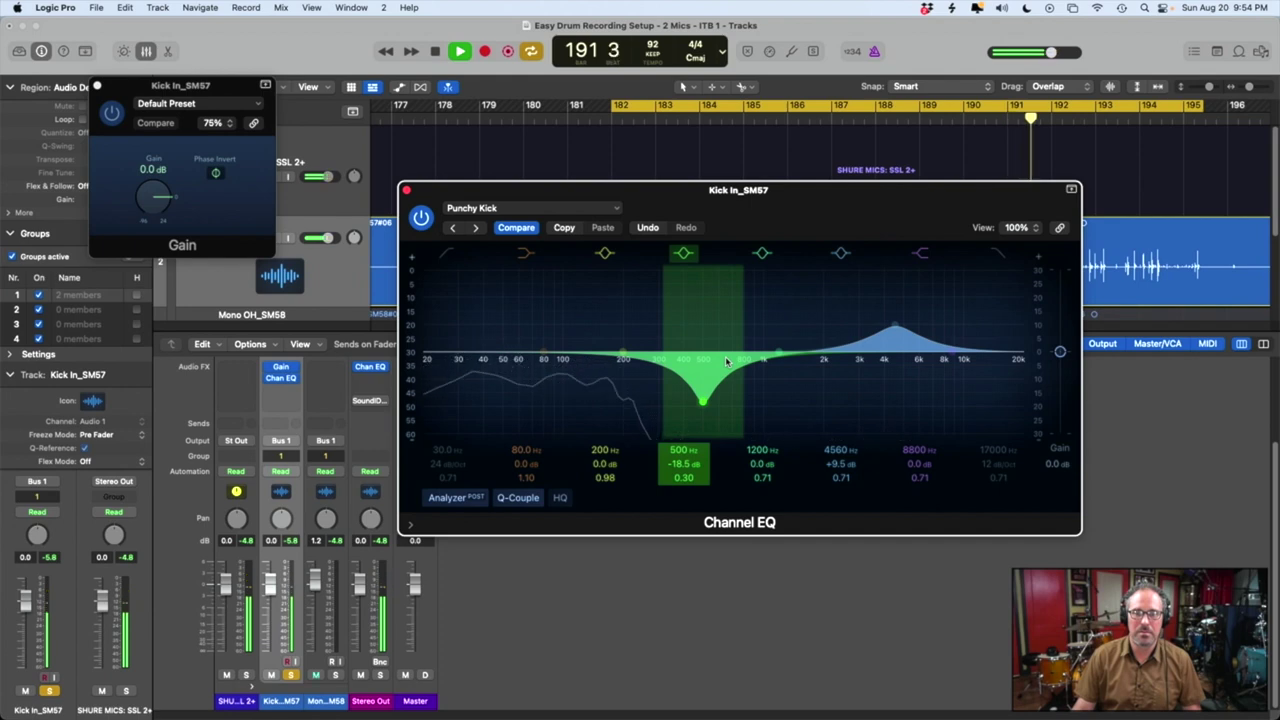
- Load the Refresh Kick preset, set its low shelf to about 62.5 Hz and +6.6 dB, and close the Channel EQ
click(515, 208)
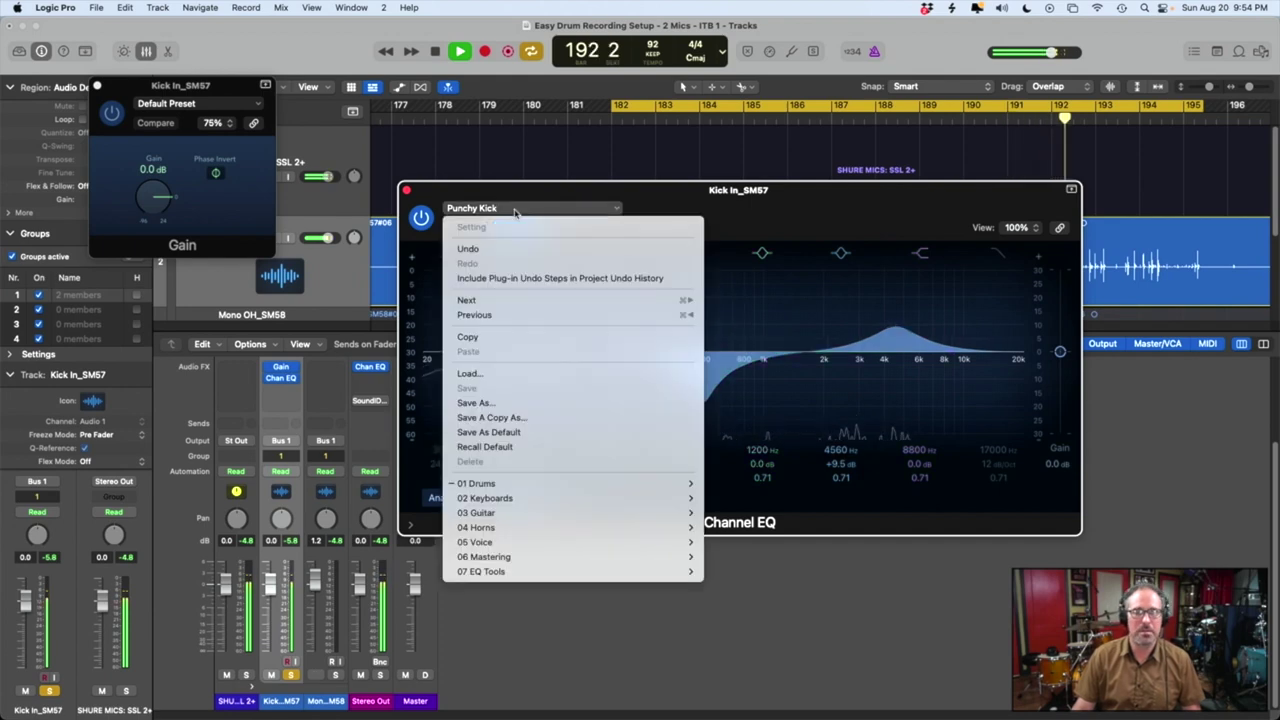
mouse_move(608, 483)
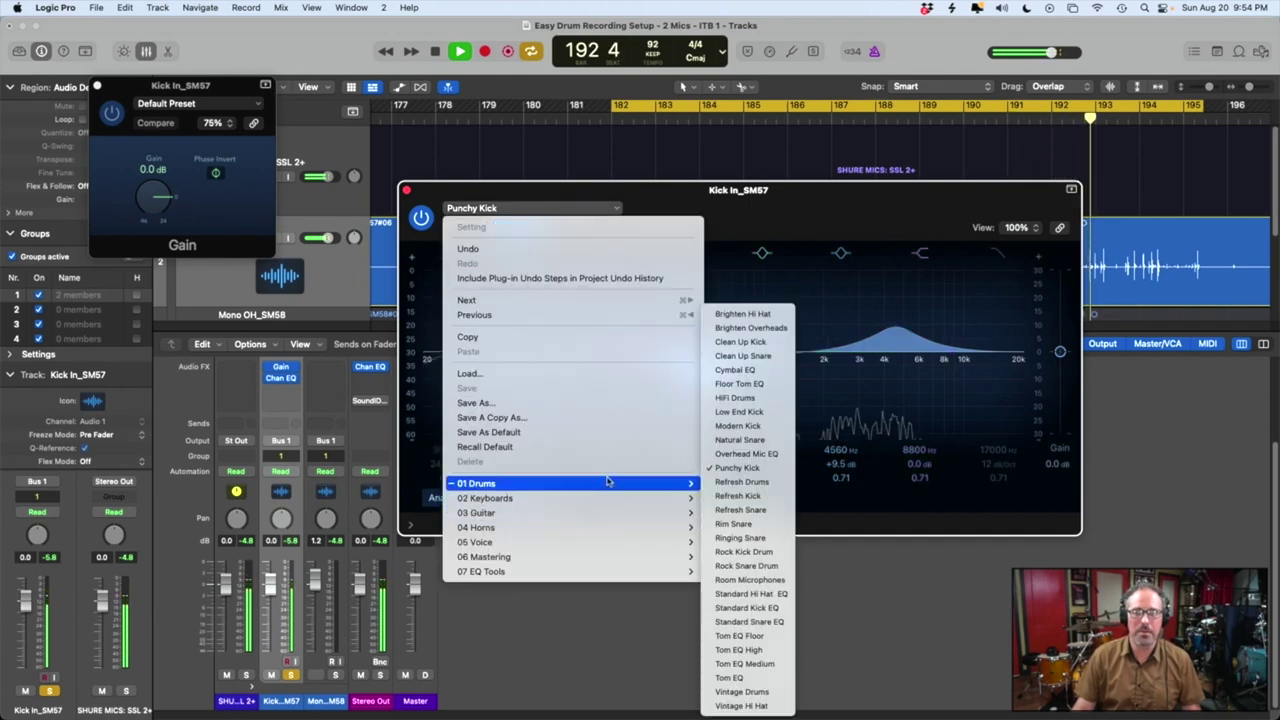
click(736, 496)
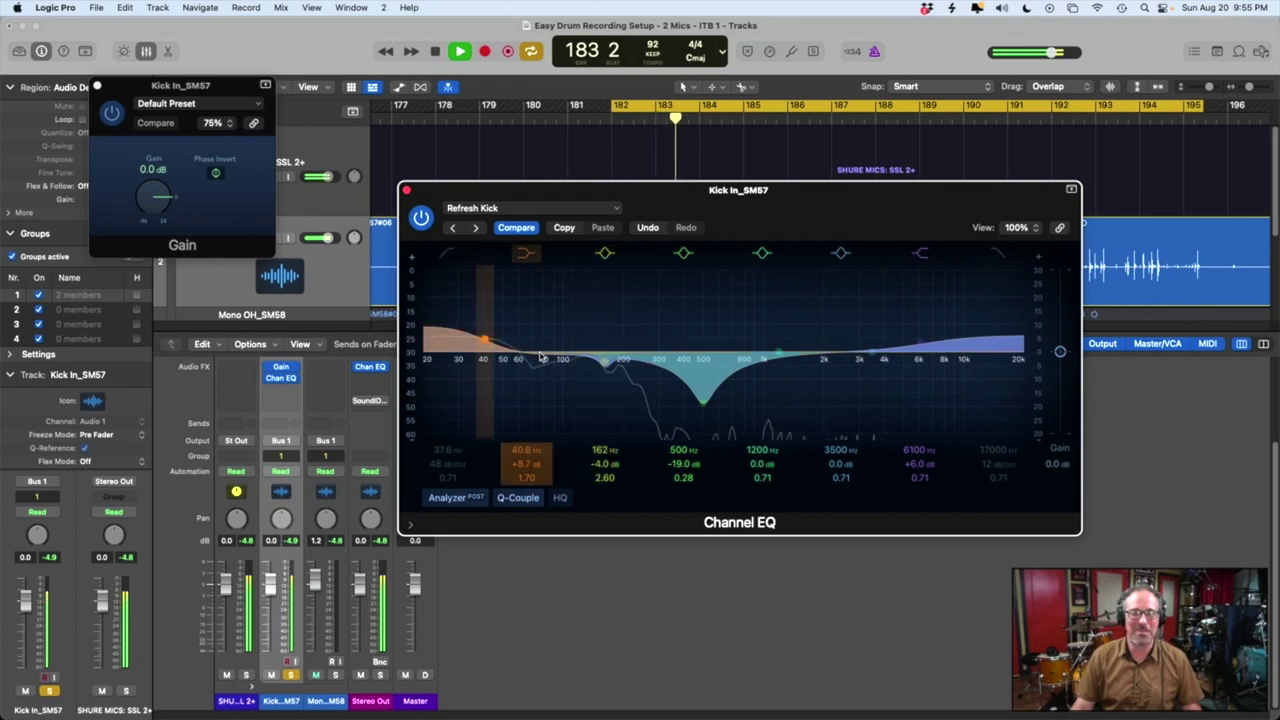
drag(540, 358, 575, 364)
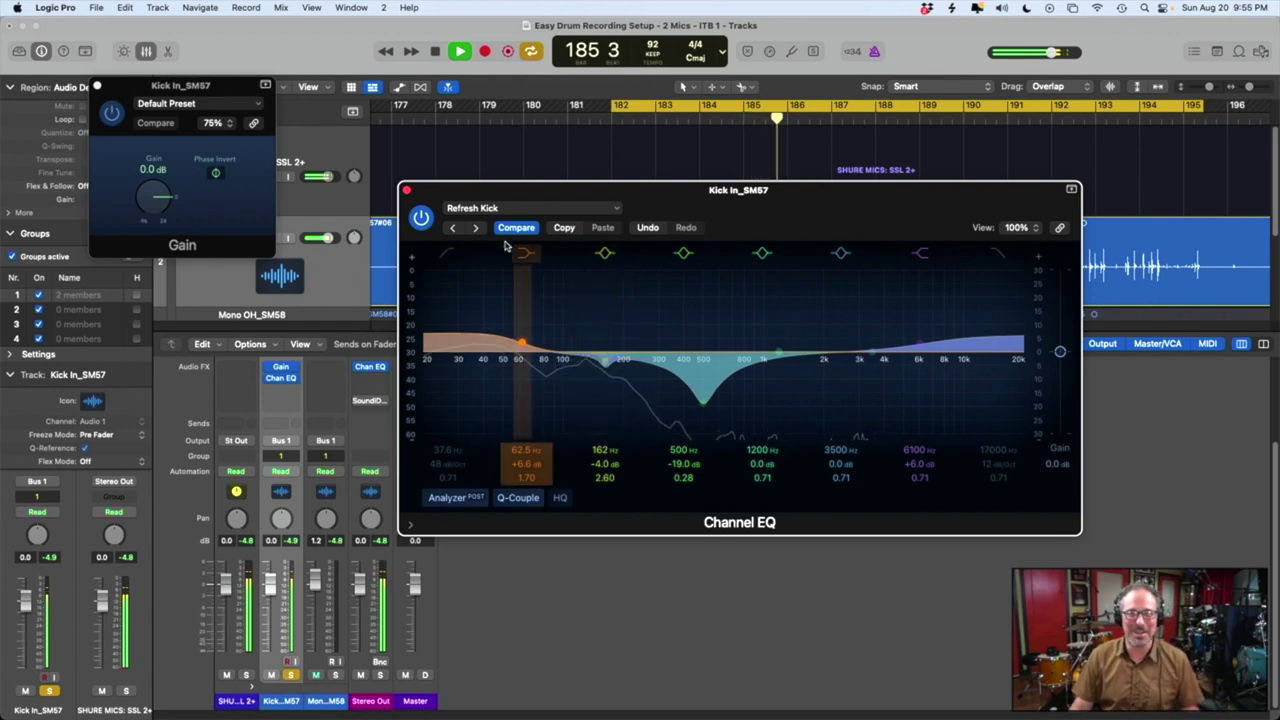
click(406, 192)
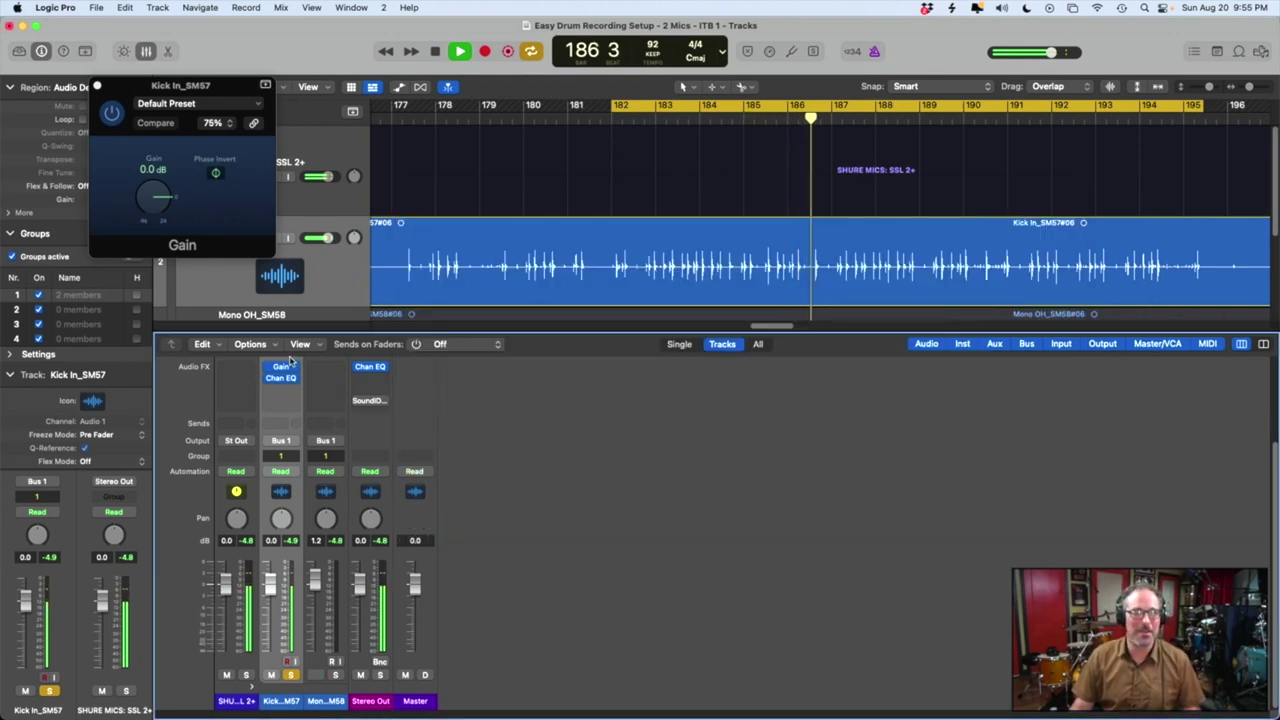
- Insert a Channel EQ on the Mono OH_SM58 channel, solo that channel, and load the Overhead Mic EQ drum preset
click(325, 366)
click(335, 675)
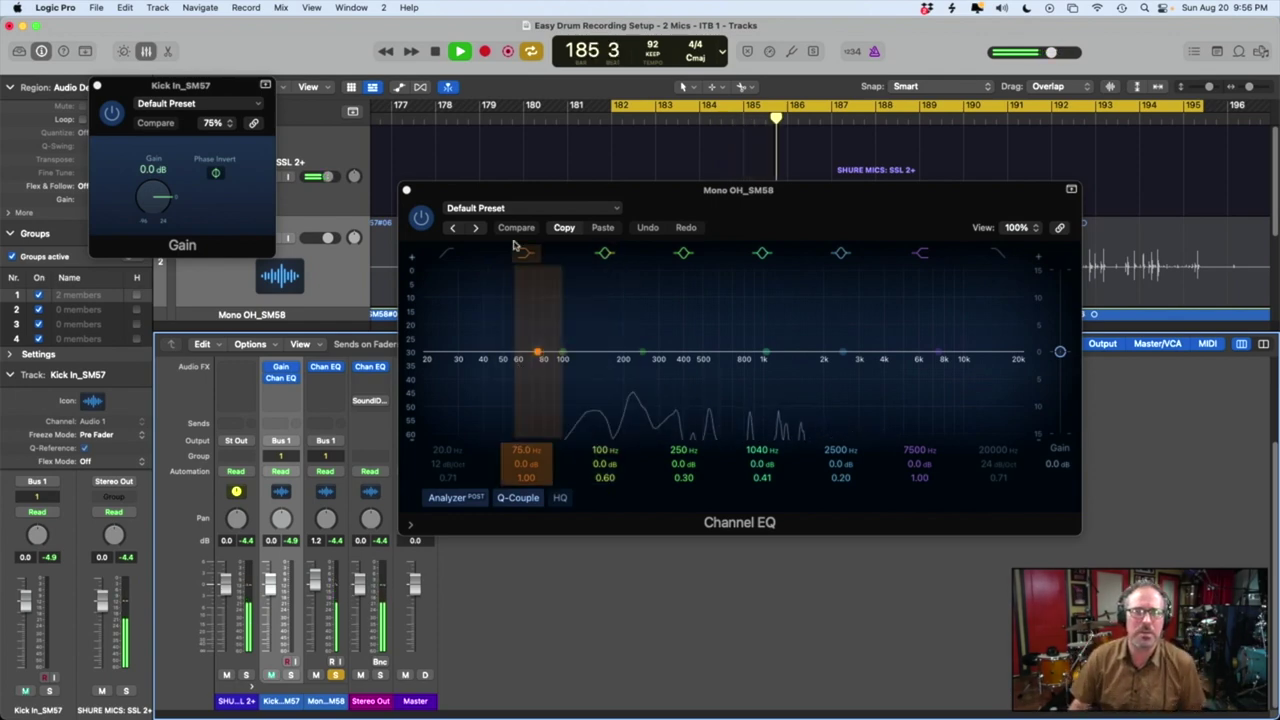
click(535, 208)
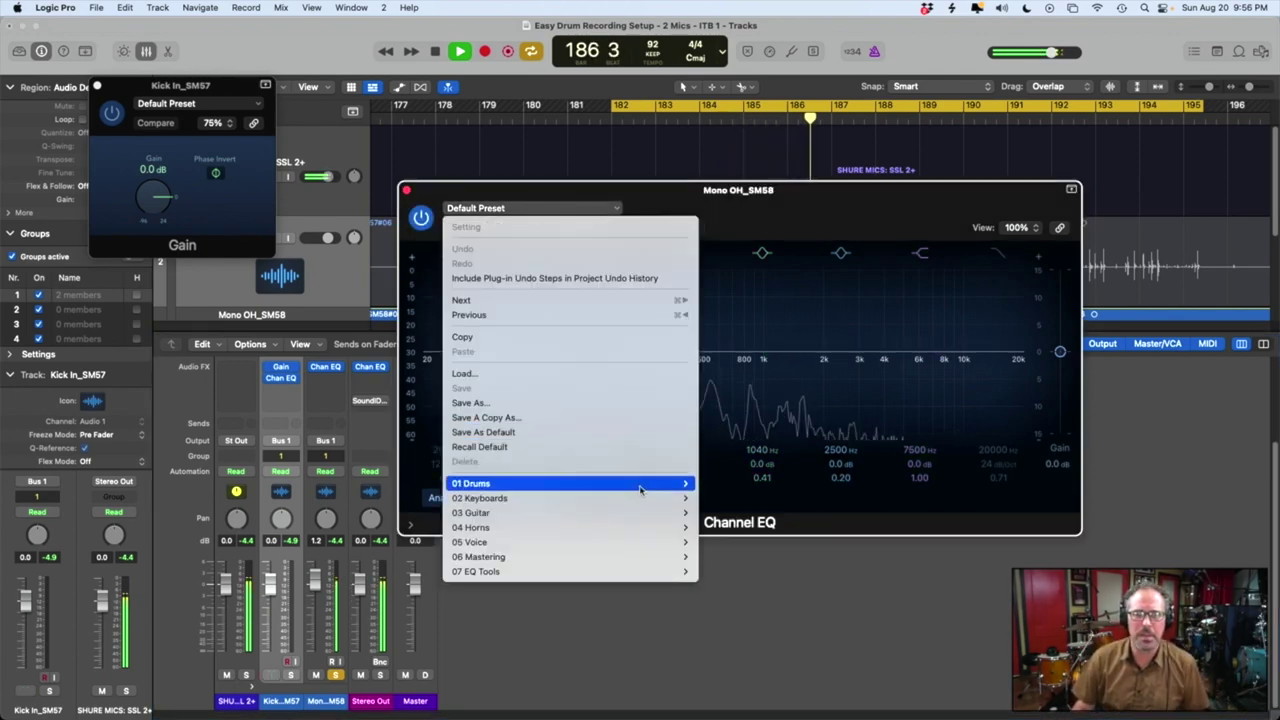
mouse_move(680, 484)
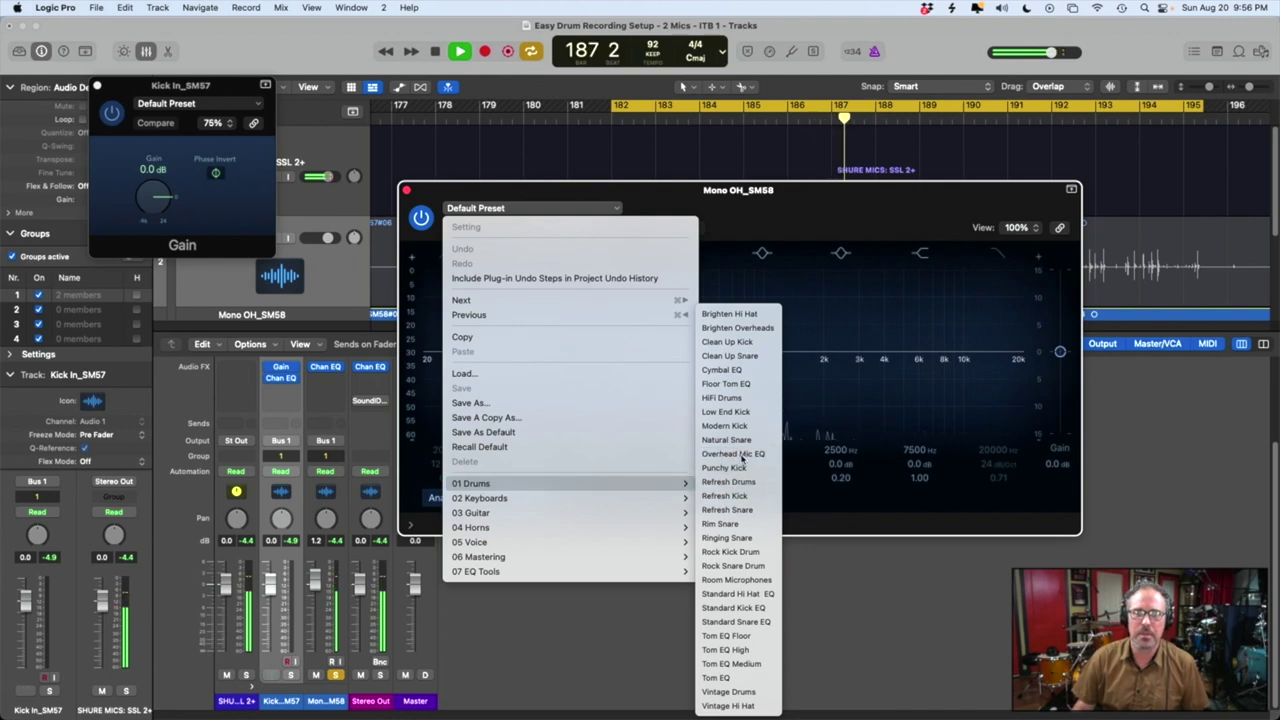
click(740, 455)
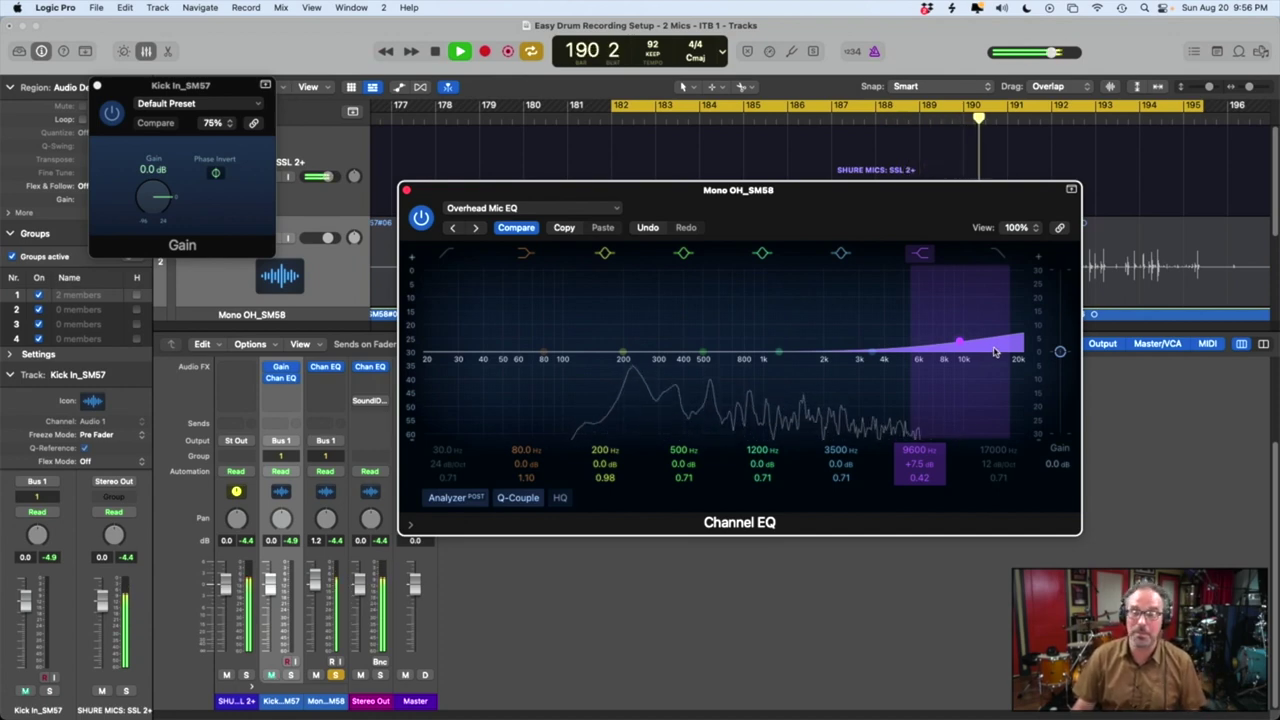
- Load the Brighten Overheads preset in the overhead's Channel EQ, solo the Kick In_SM57 channel as well, and close the EQ
click(600, 208)
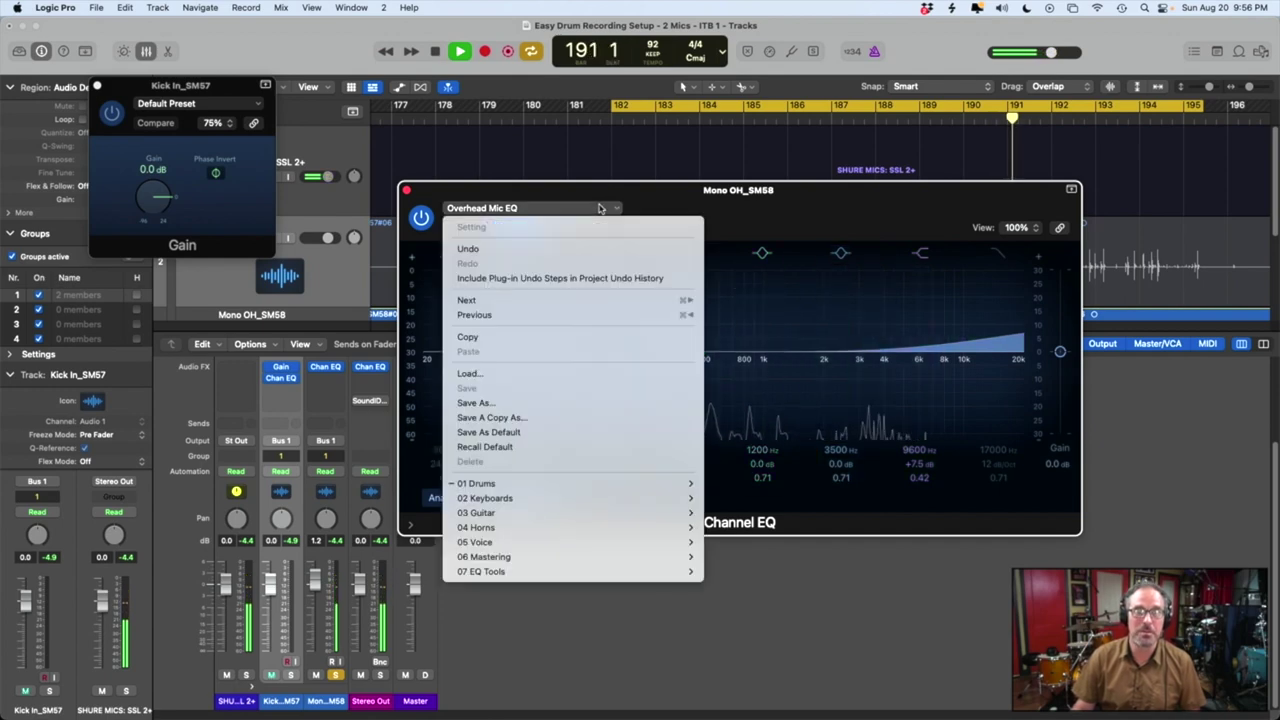
mouse_move(686, 484)
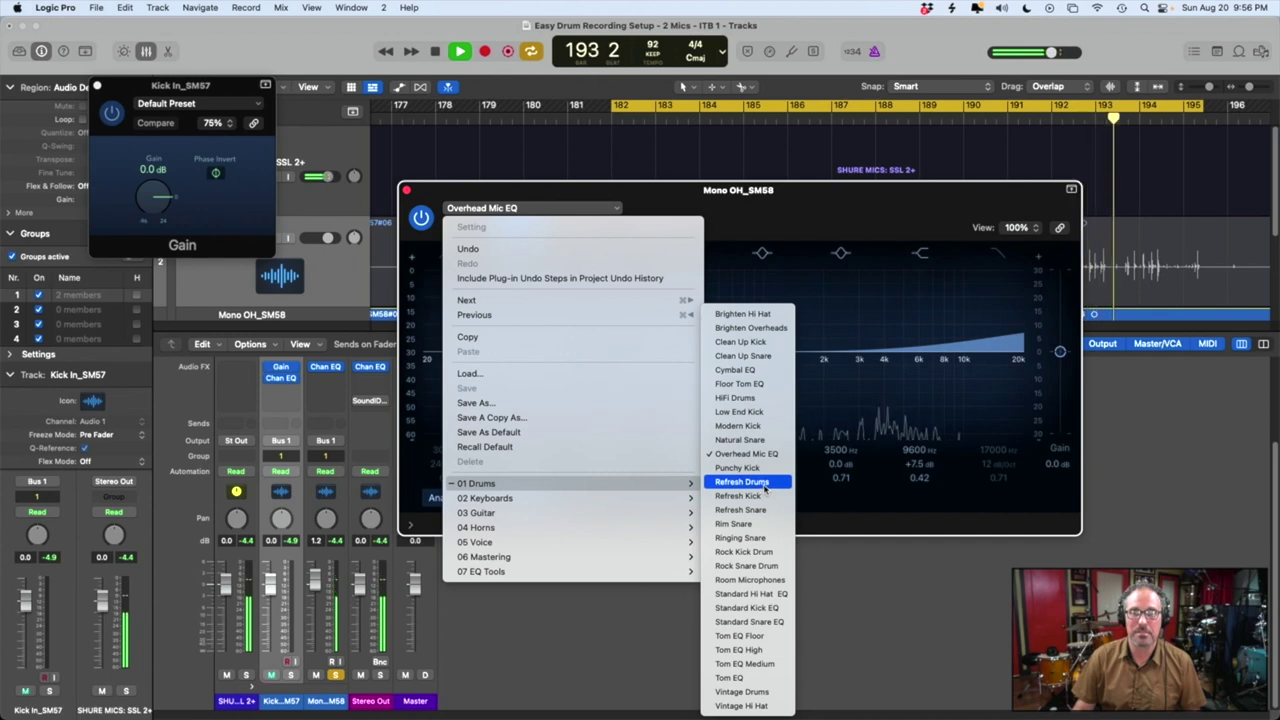
click(750, 328)
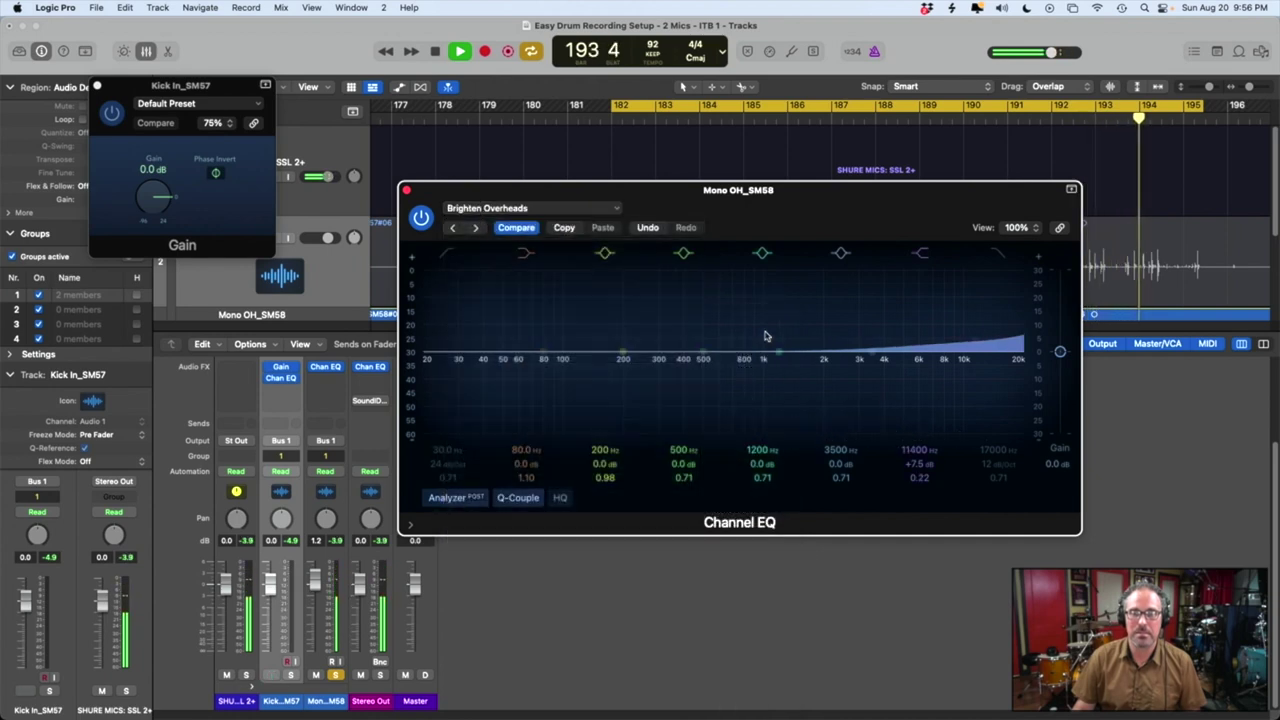
click(291, 675)
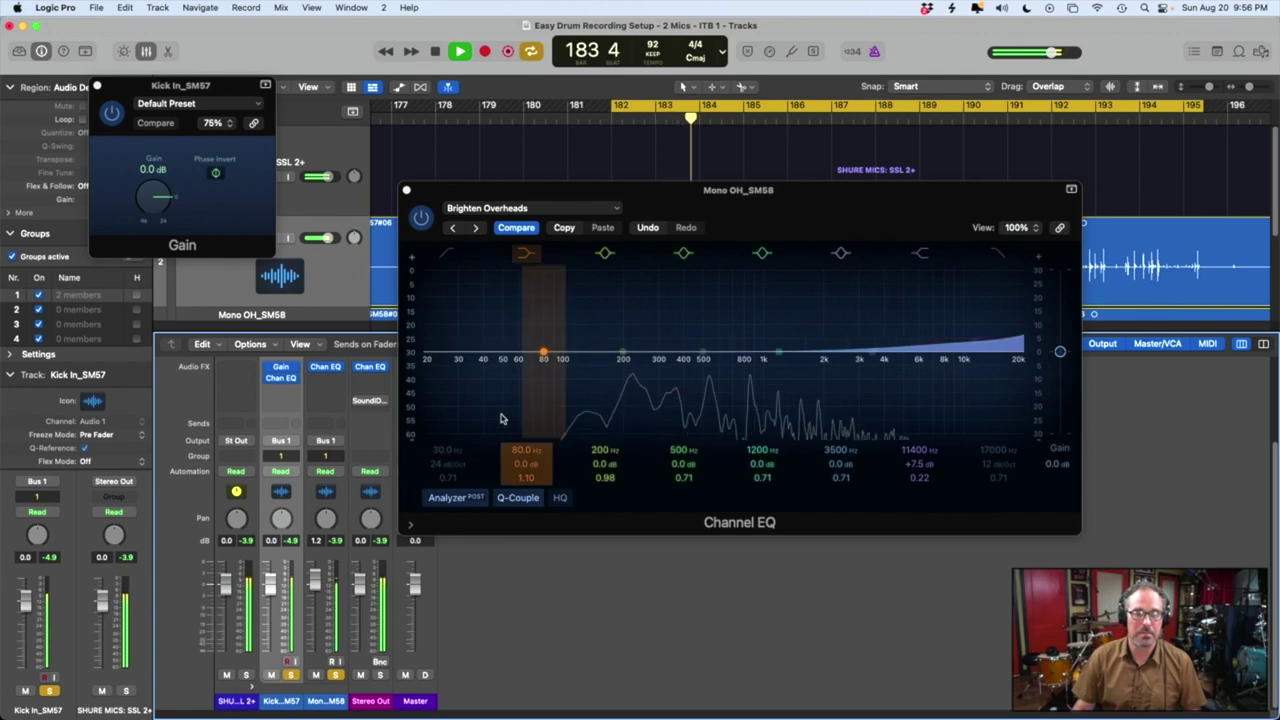
click(406, 189)
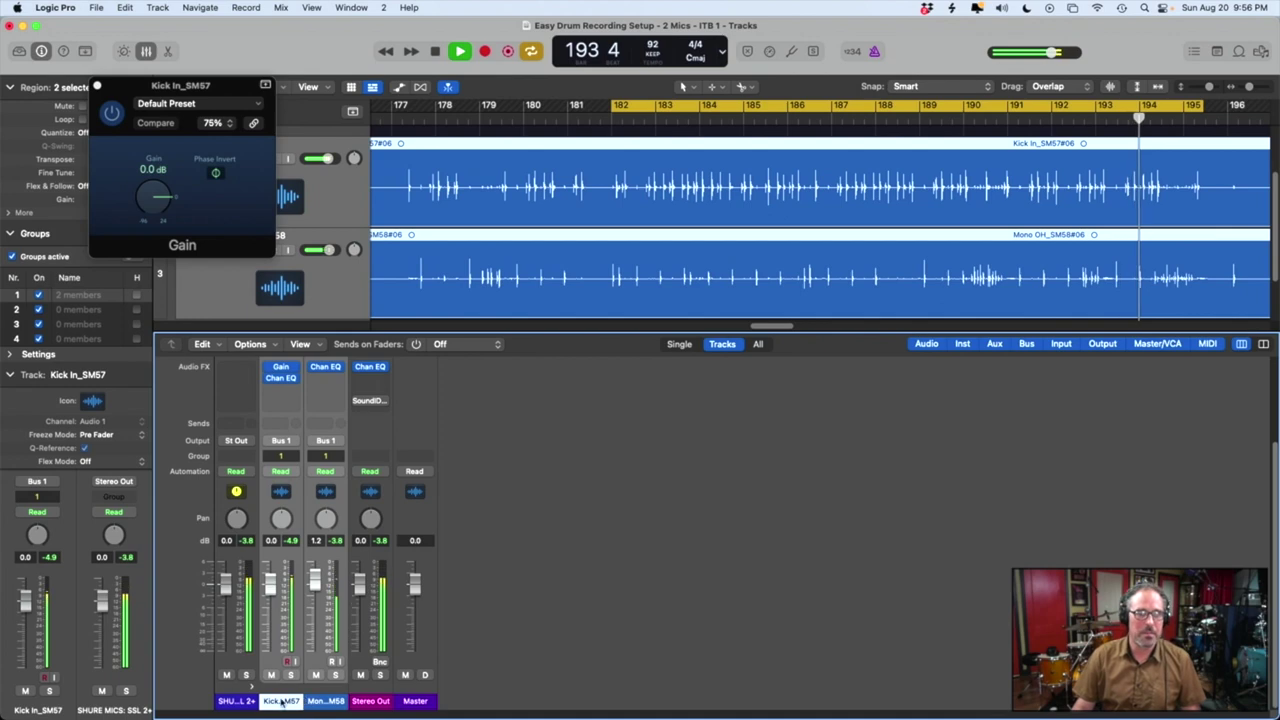
- Close the kick's Gain plug-in and insert a stereo Compressor on the SHURE MICS: SSL 2+ channel
click(238, 702)
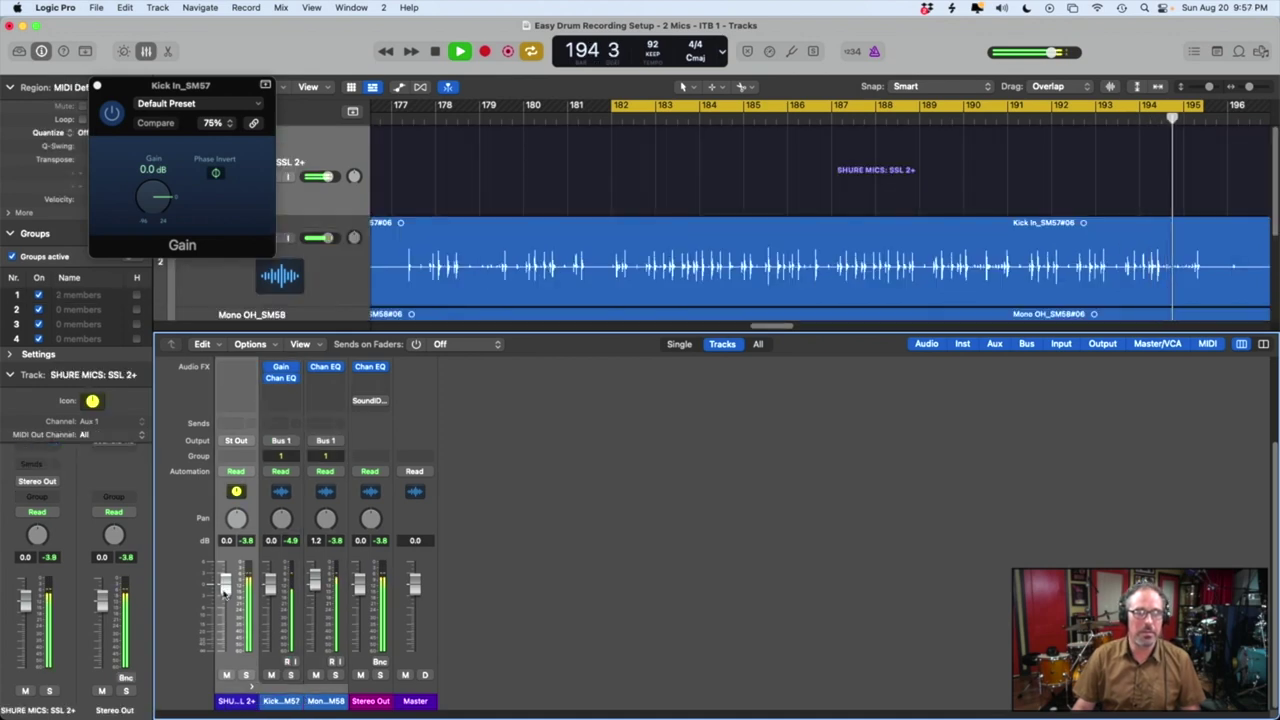
mouse_move(225, 590)
mouse_down()
mouse_move(226, 612)
mouse_move(226, 585)
mouse_up()
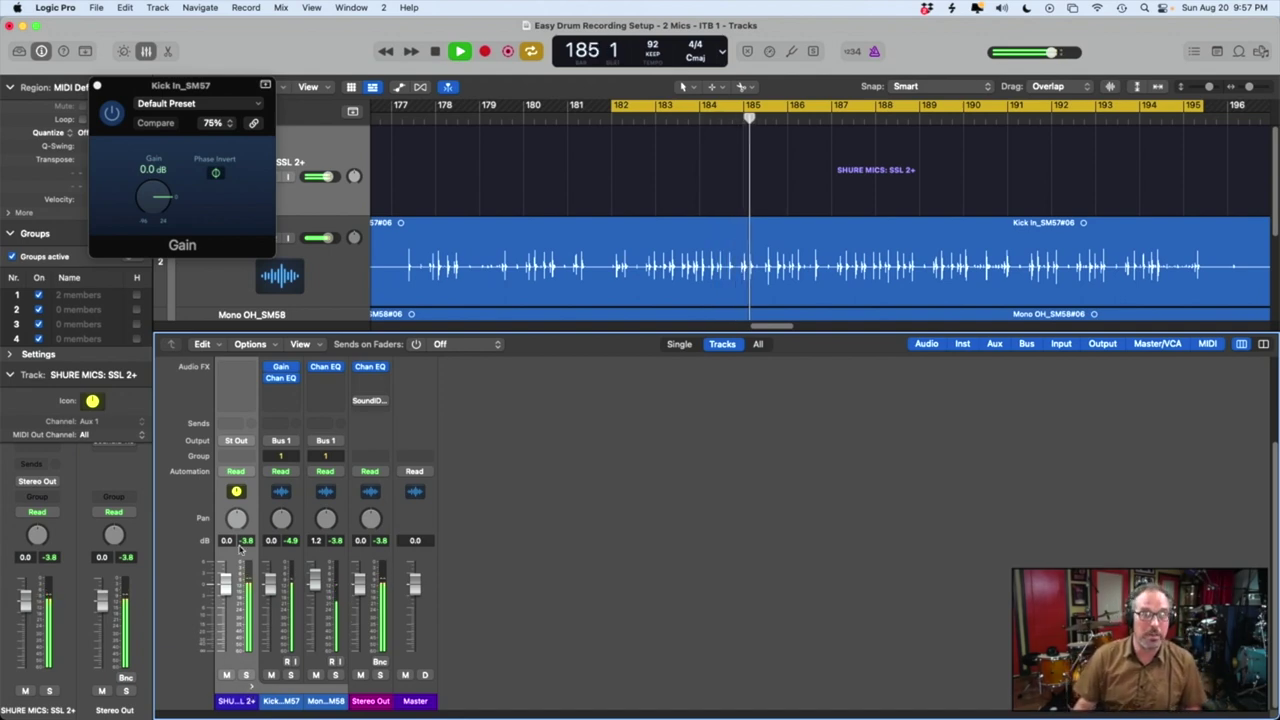
click(98, 88)
click(229, 368)
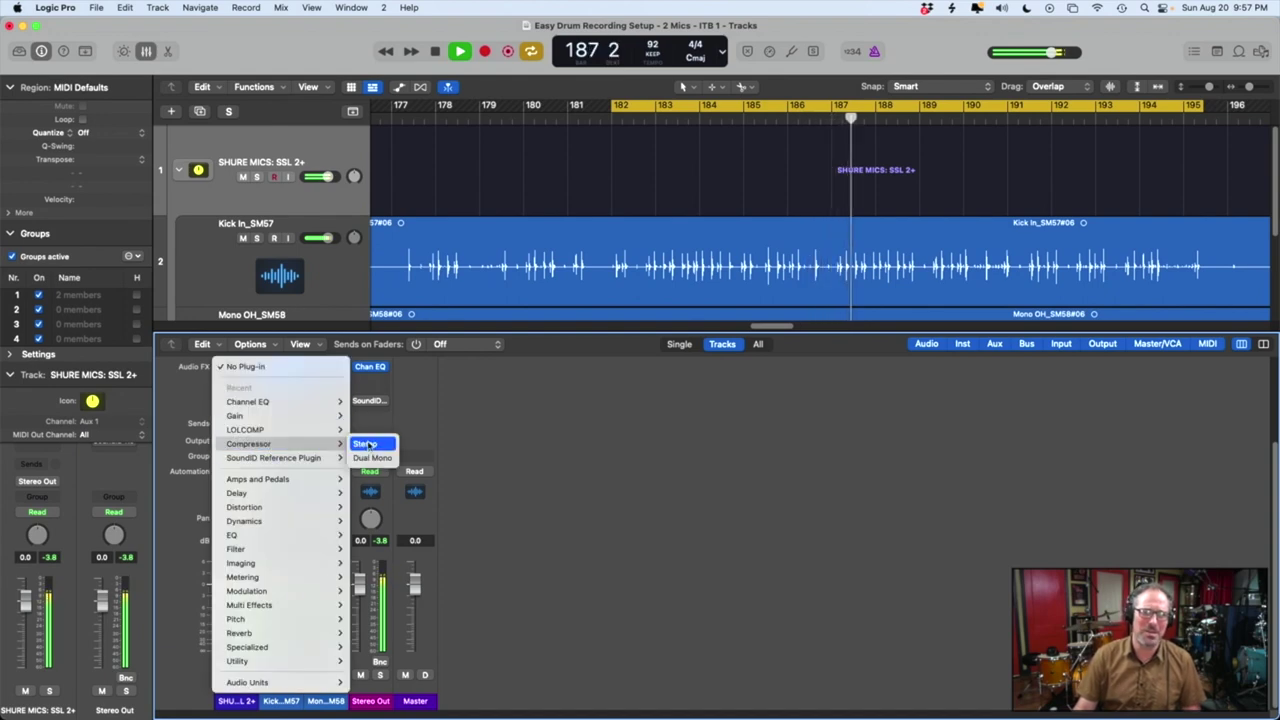
click(366, 444)
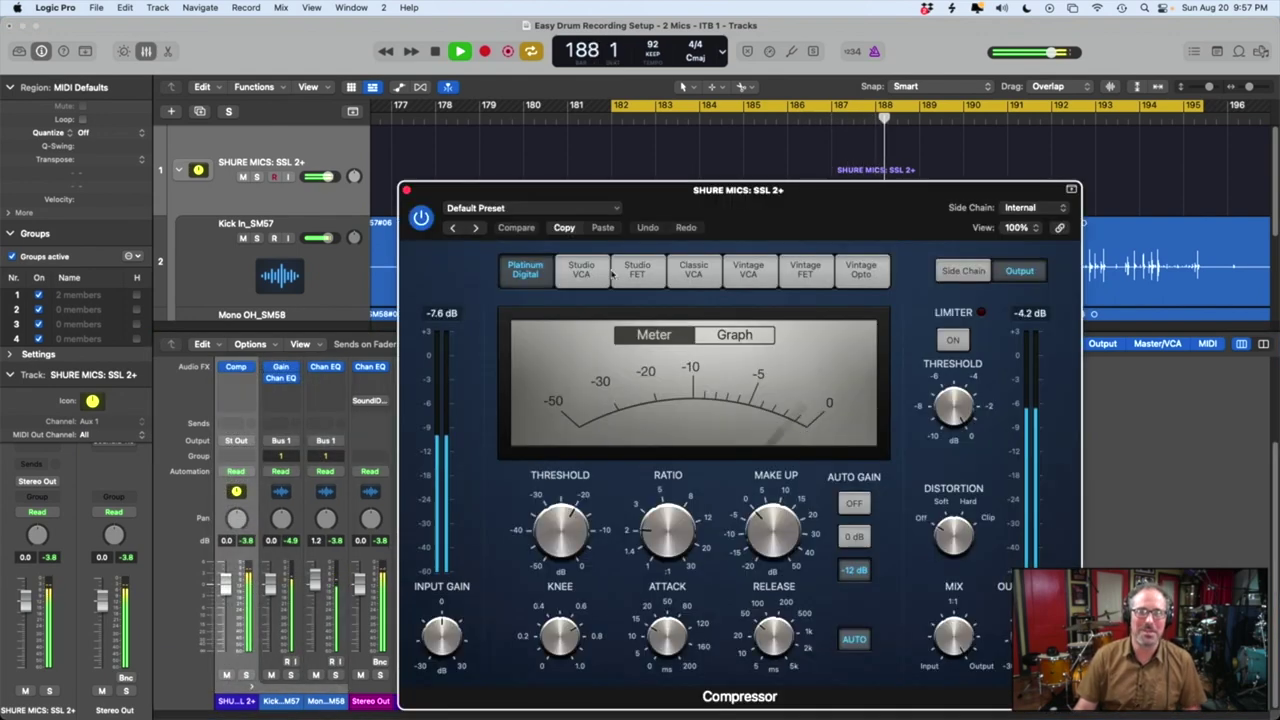
- Try the Classic Drums preset in the Compressor, reset the channel's peak level, and stop playback
click(600, 207)
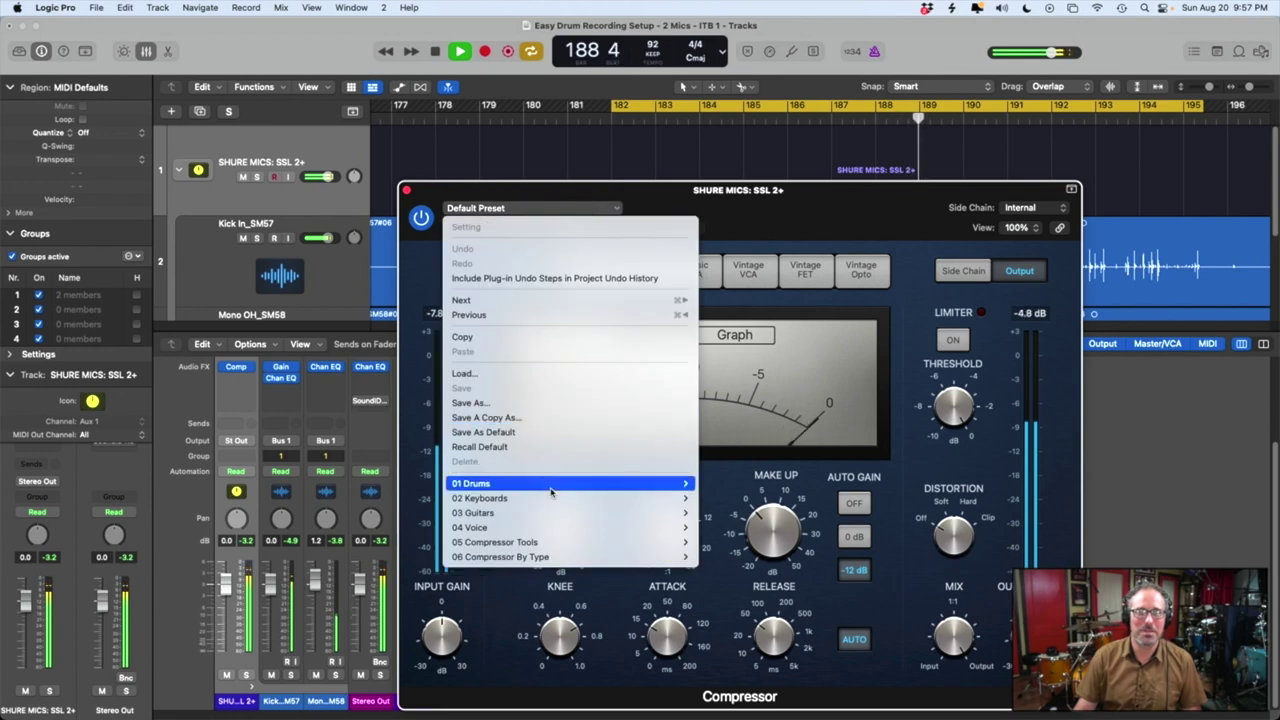
mouse_move(550, 490)
click(742, 411)
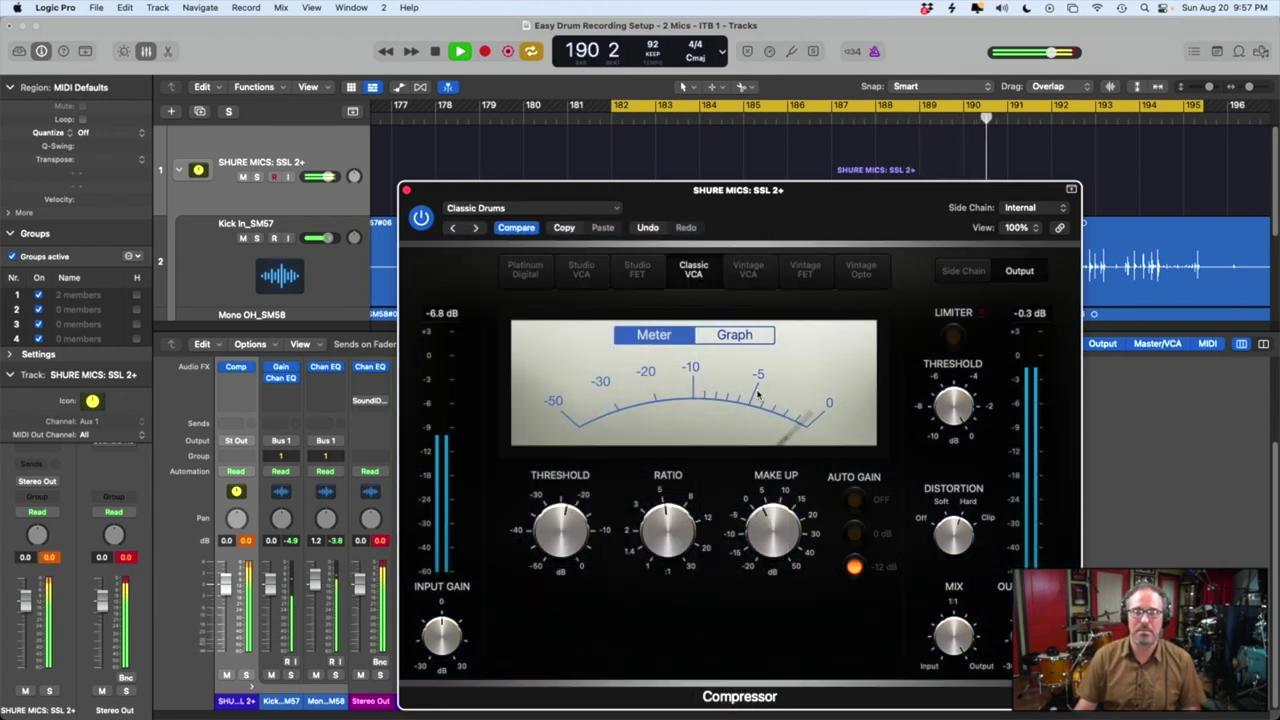
click(246, 541)
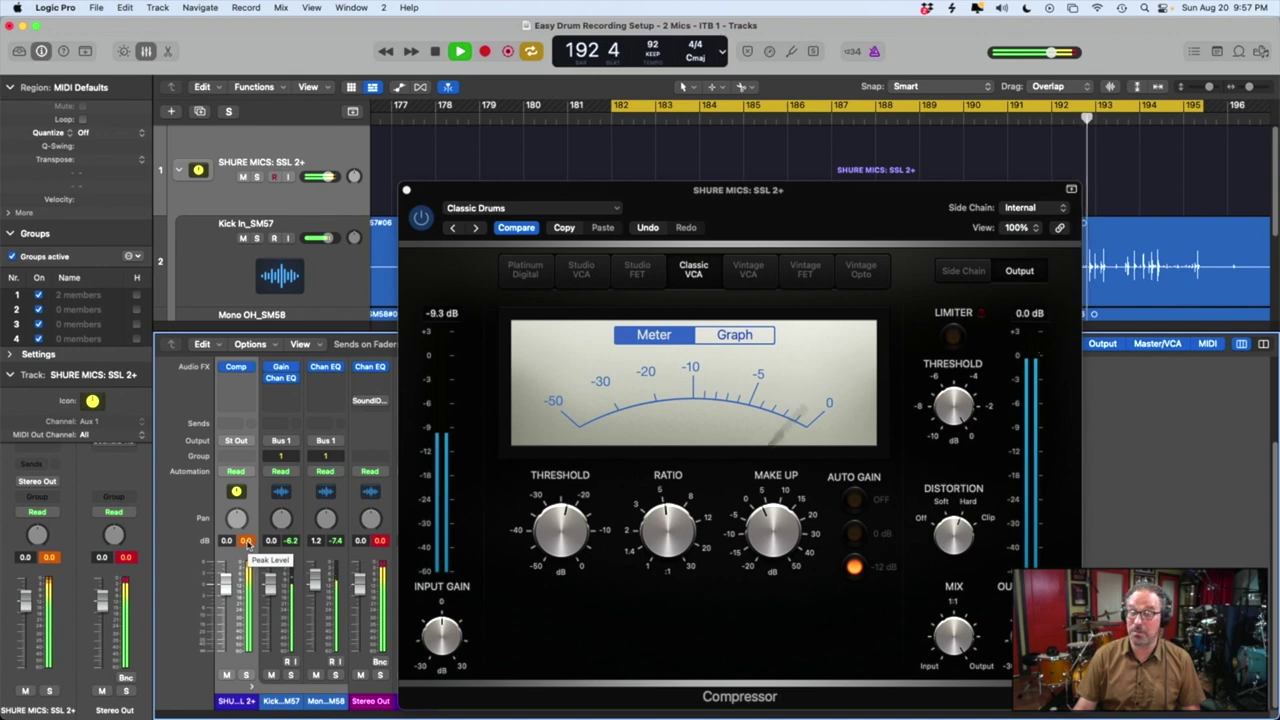
key(space)
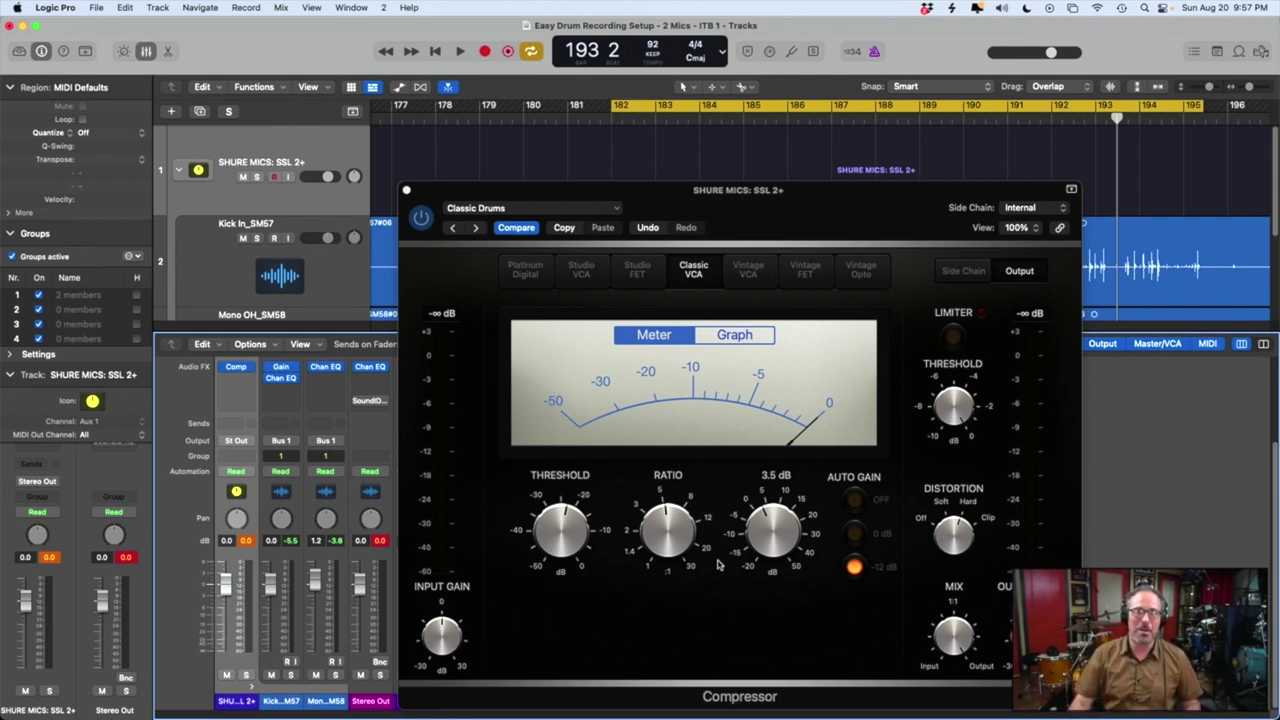
- Play the drums and switch the Compressor off and on to compare the sound with and without the Classic Drums preset
click(421, 220)
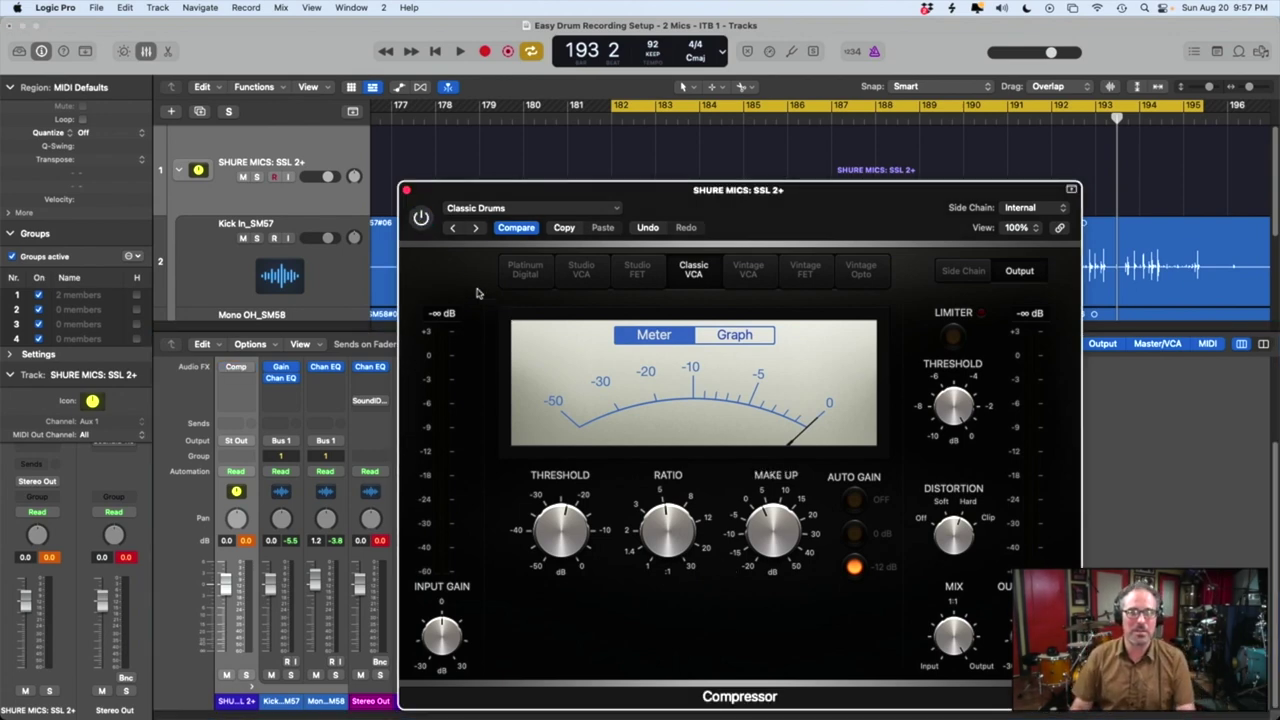
key(space)
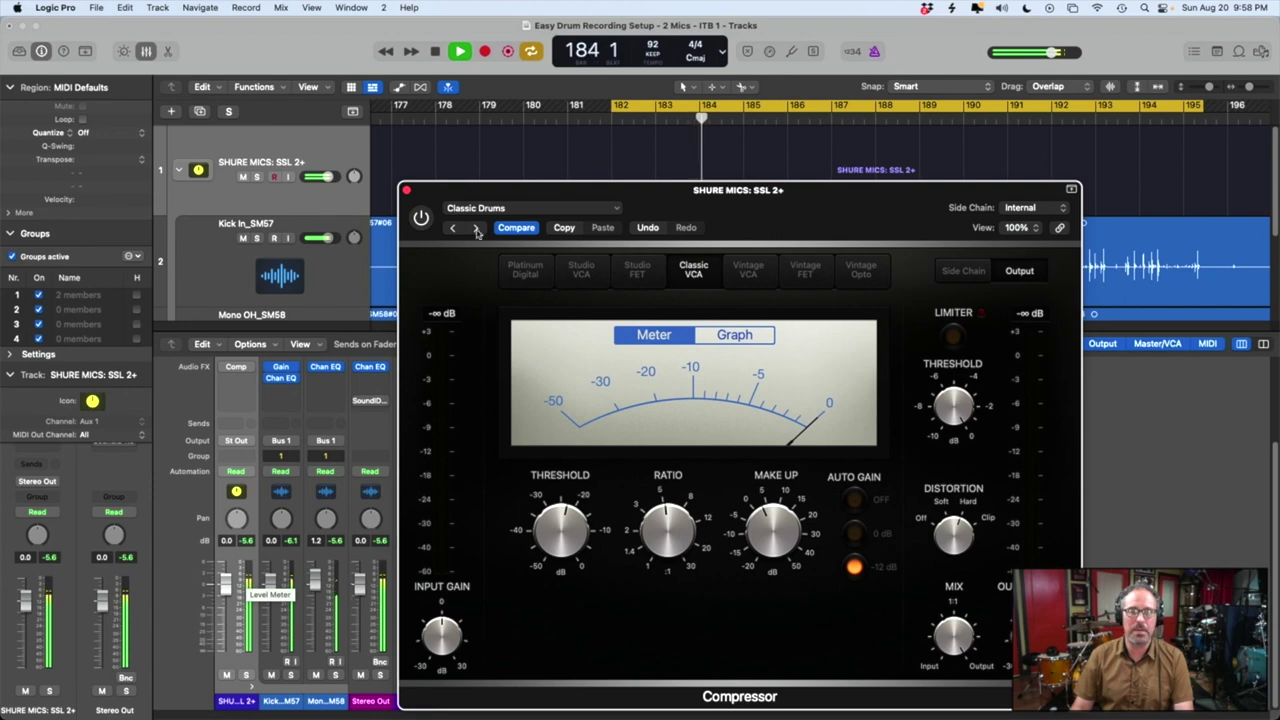
click(421, 218)
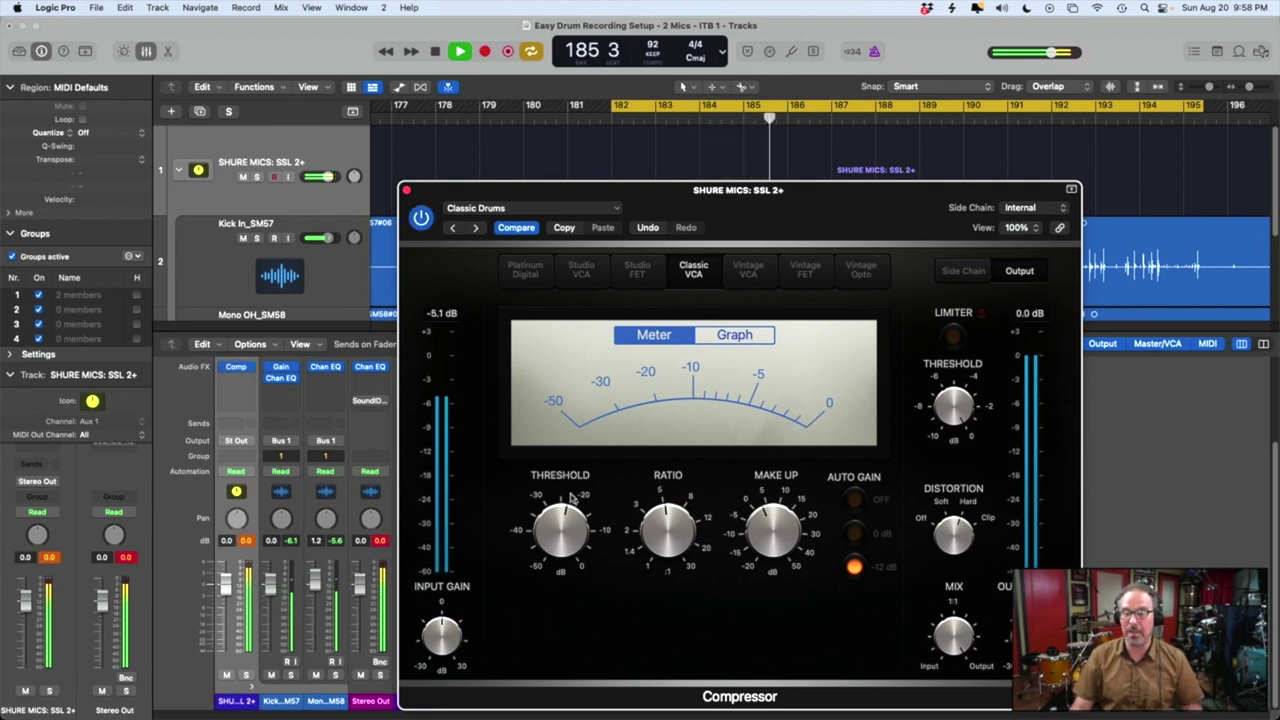
mouse_move(992, 630)
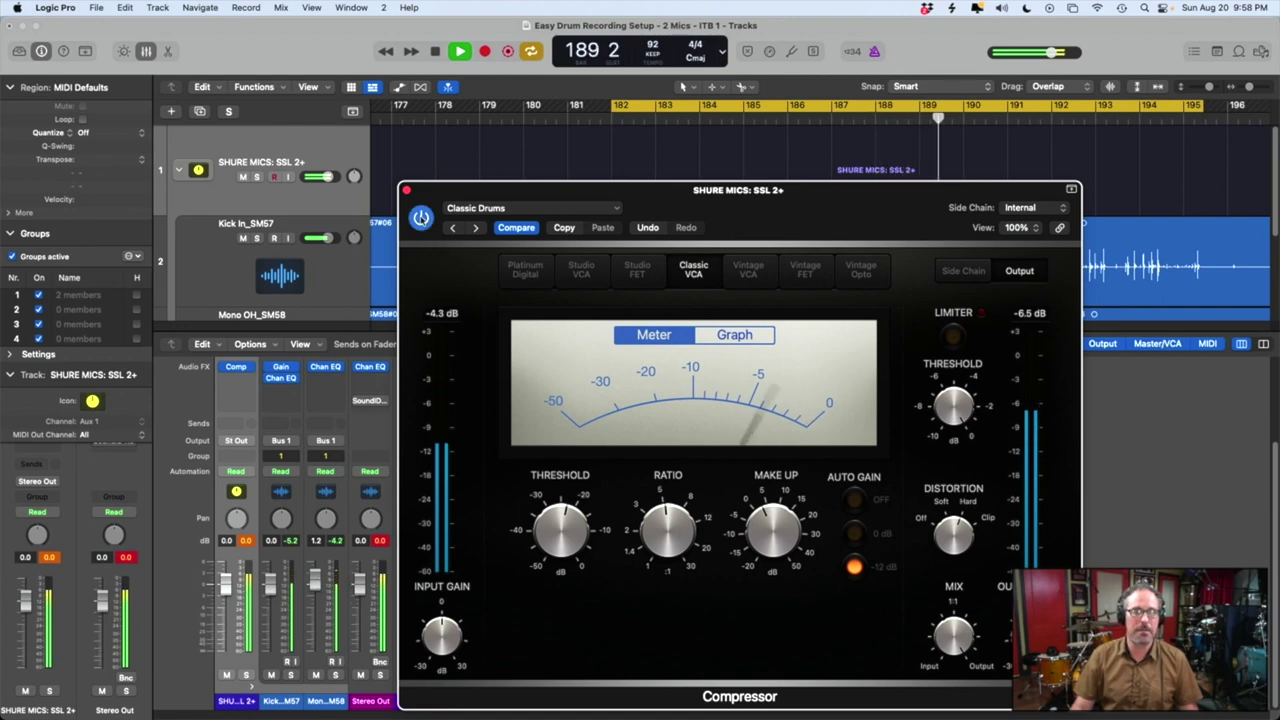
click(421, 218)
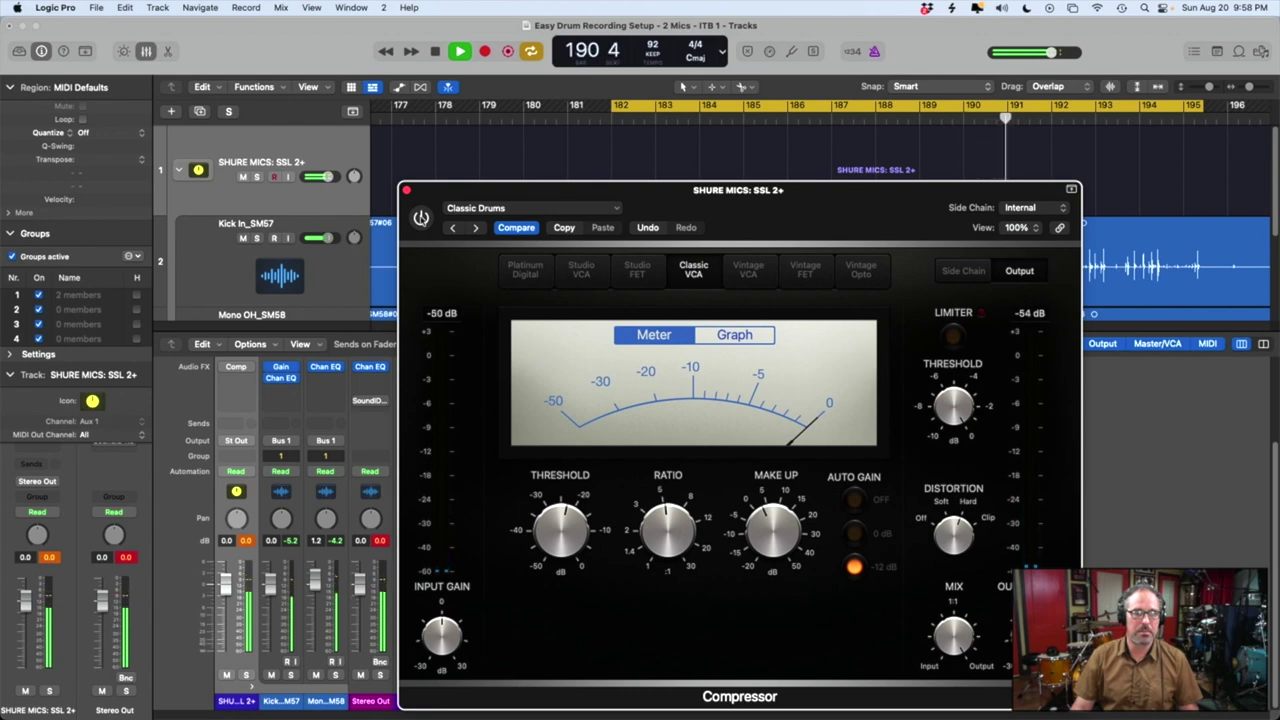
click(421, 218)
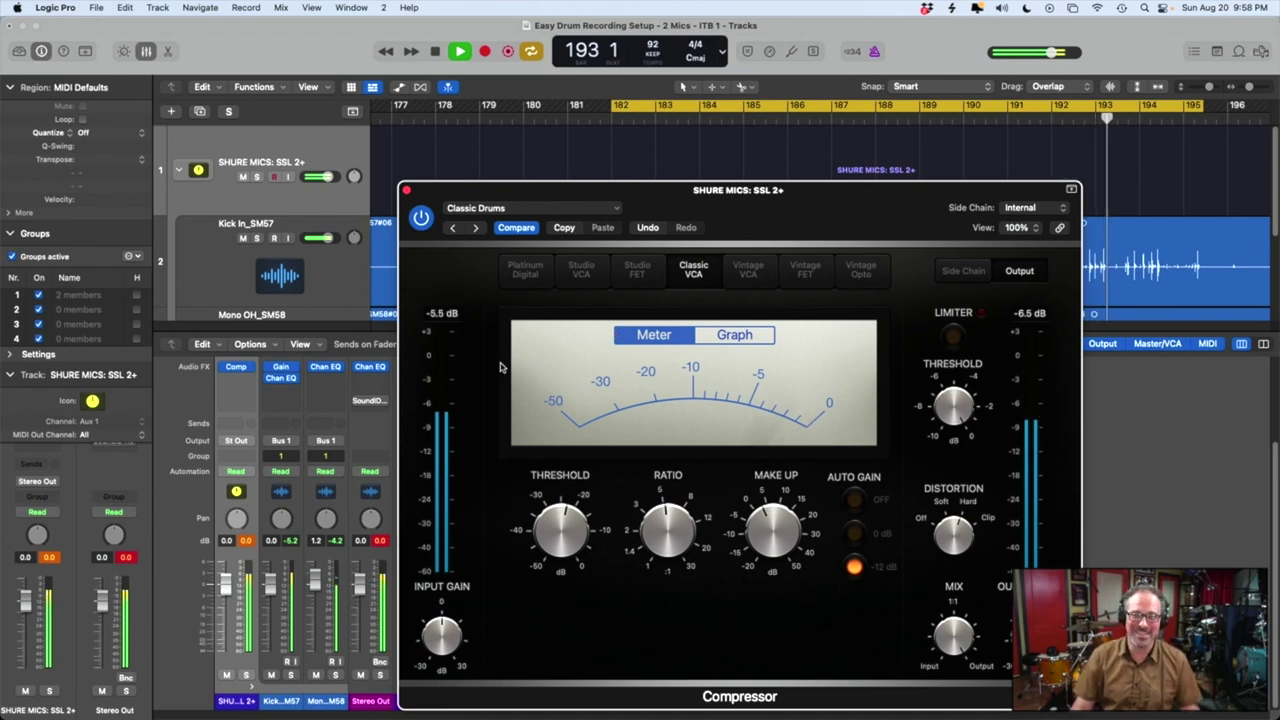
- Load the Type R Tight Drum Kit preset in the Compressor and reset the peak level of the SHURE MICS: SSL 2+ channel
click(487, 208)
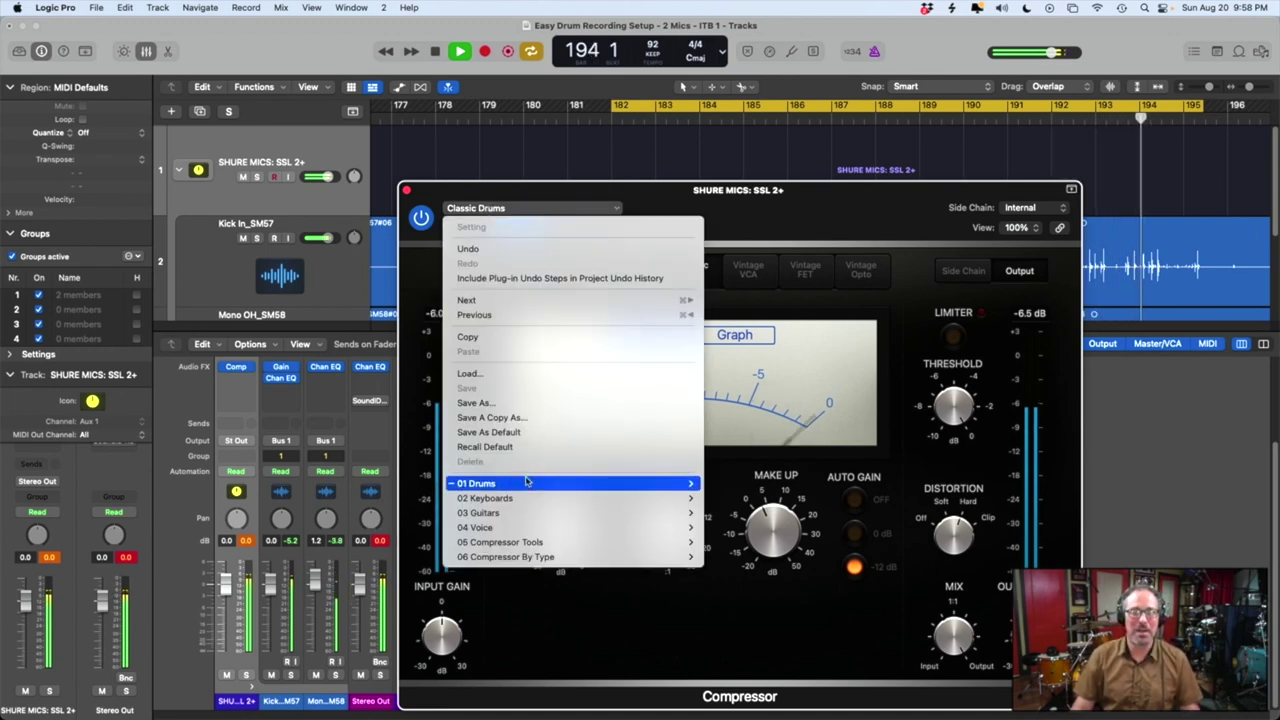
mouse_move(680, 485)
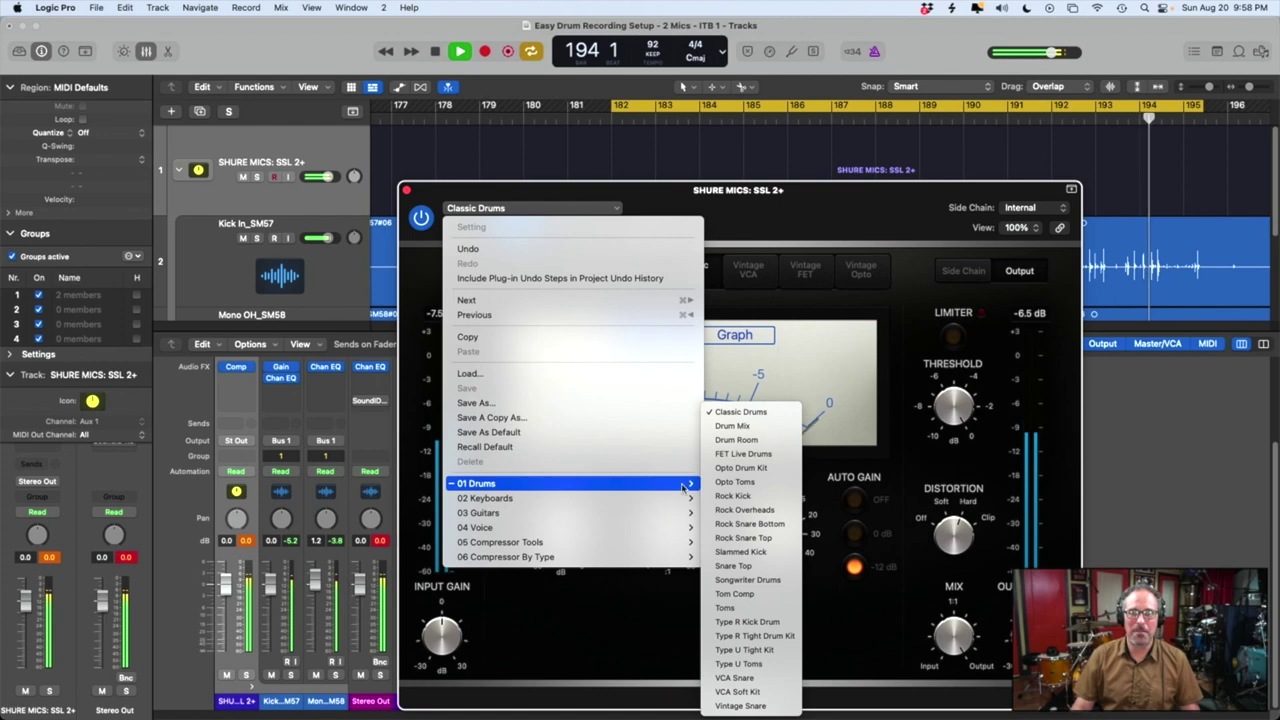
click(757, 636)
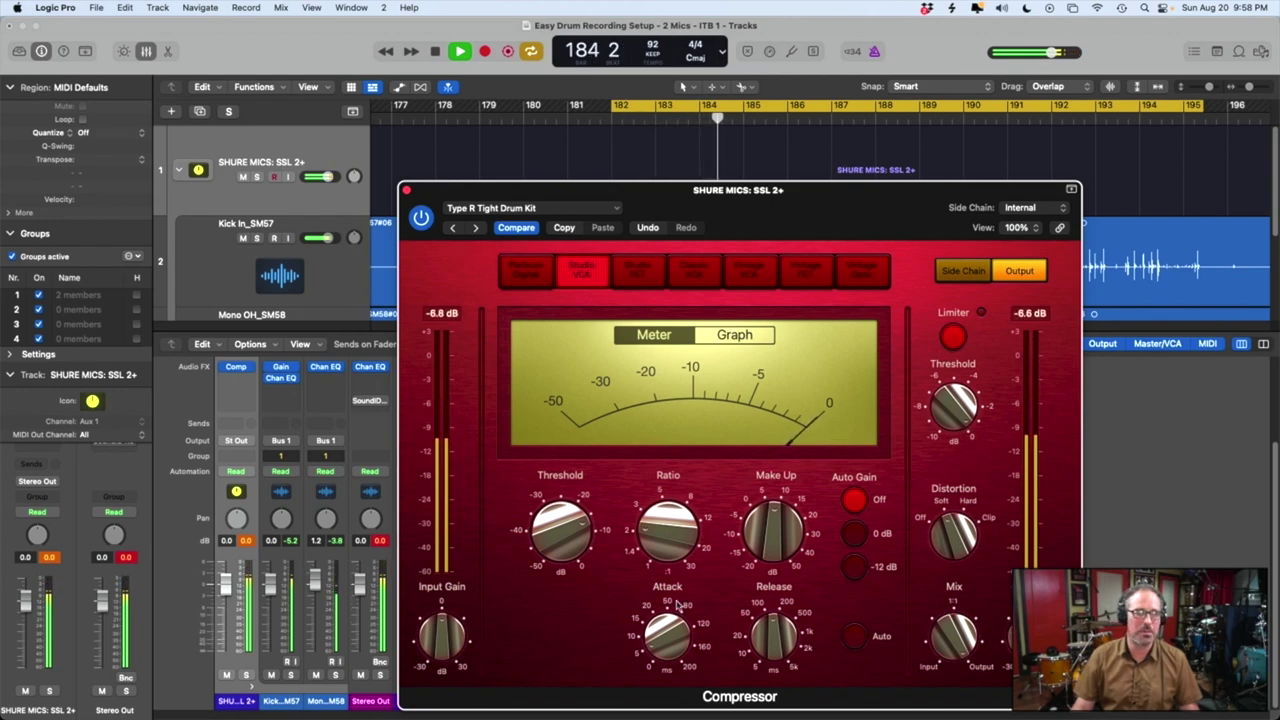
click(245, 540)
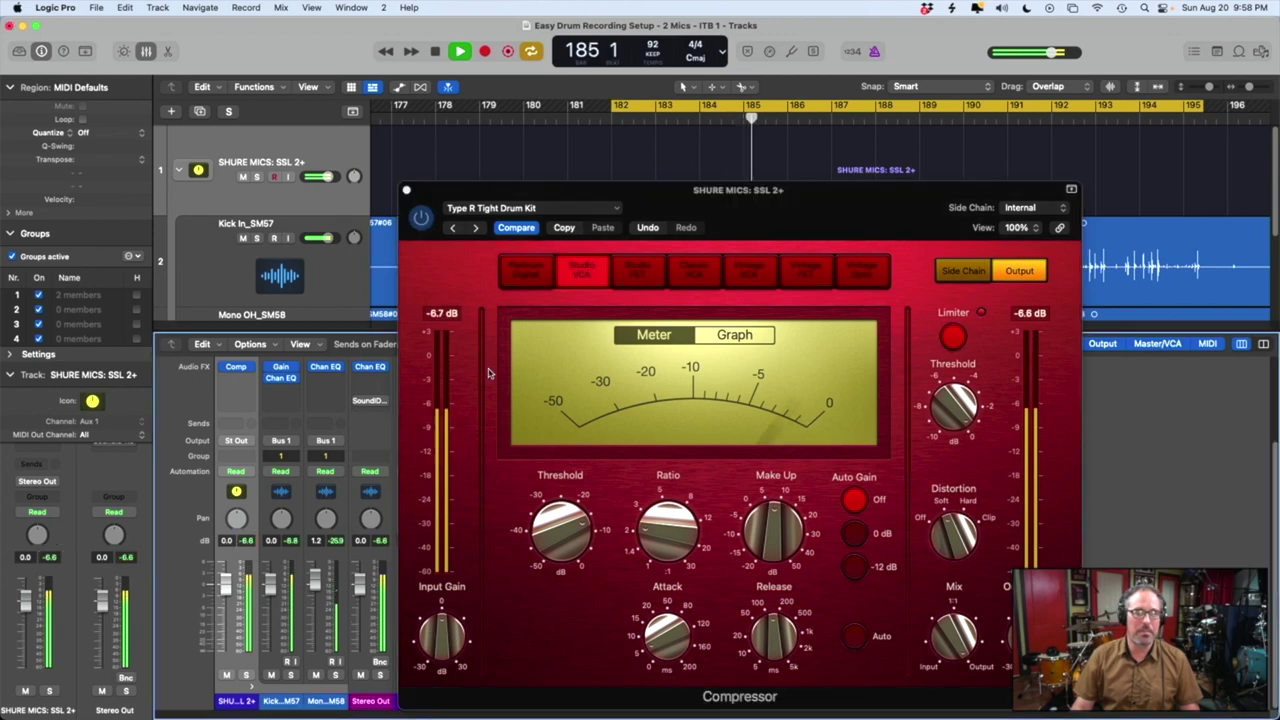
- Bypass and re-enable the Compressor to compare the sound, and toggle the Gain plug-in on the Kick In_SM57 channel
click(422, 219)
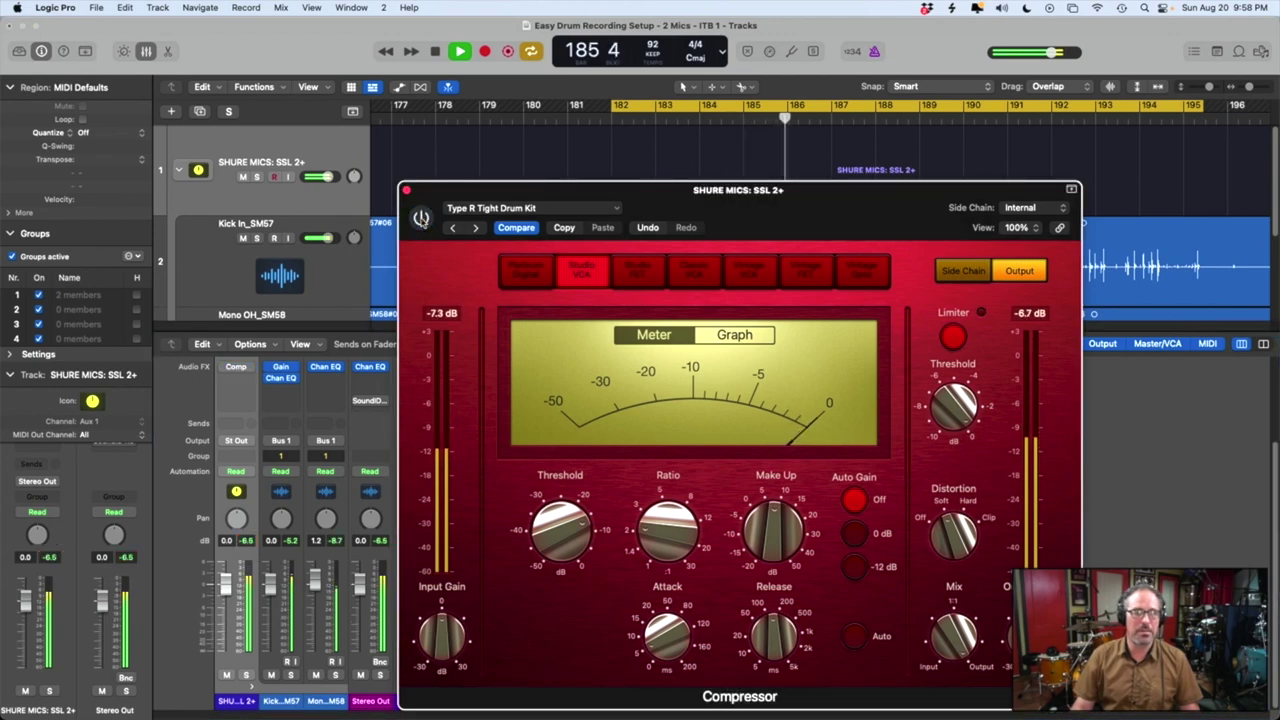
click(421, 219)
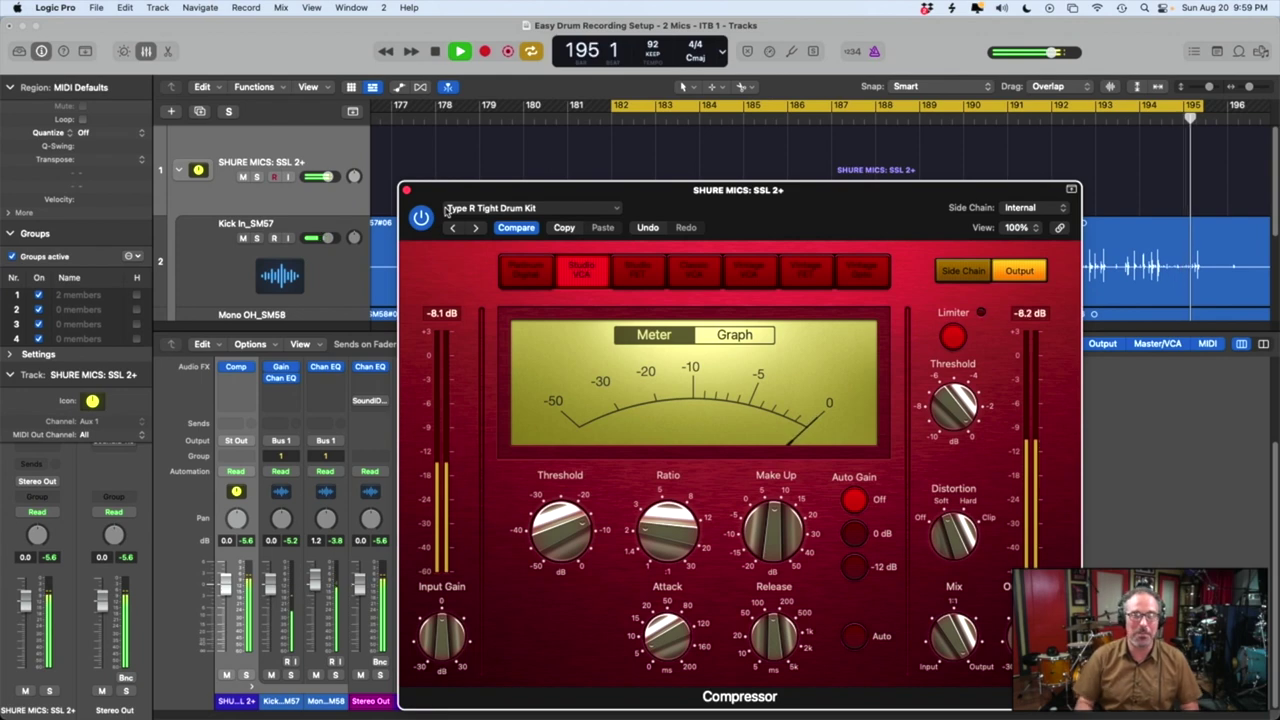
click(268, 368)
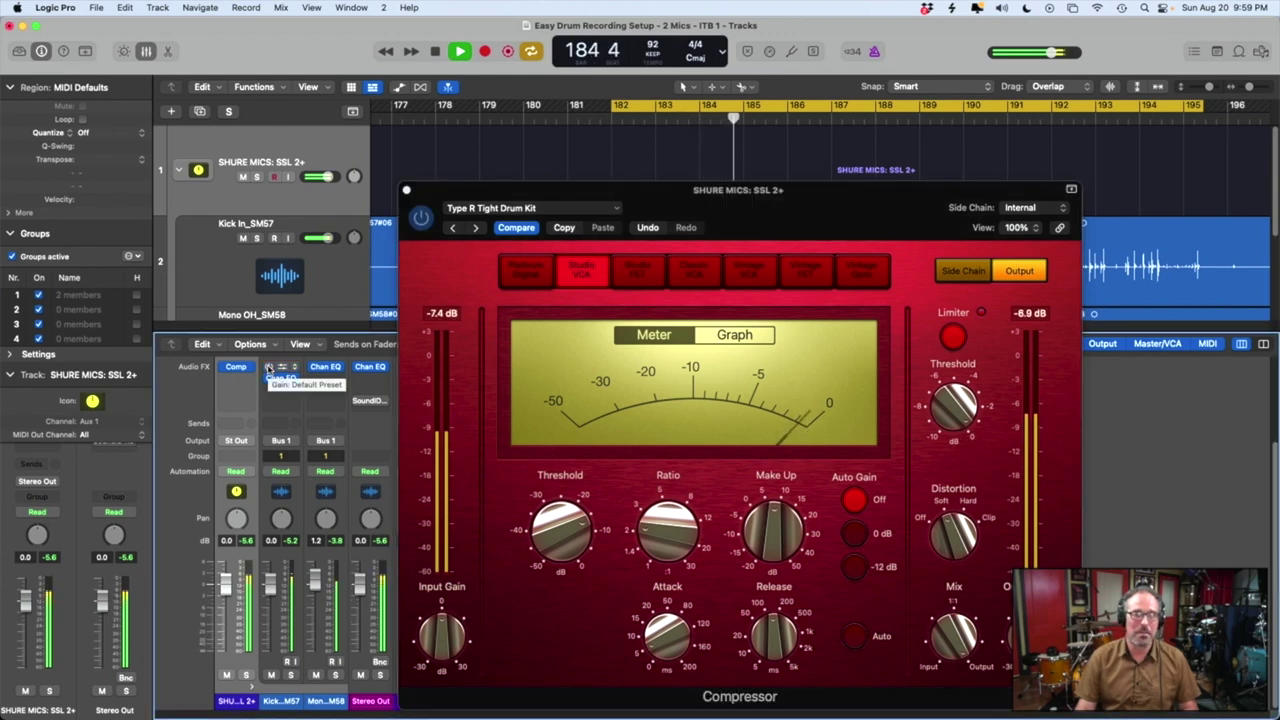